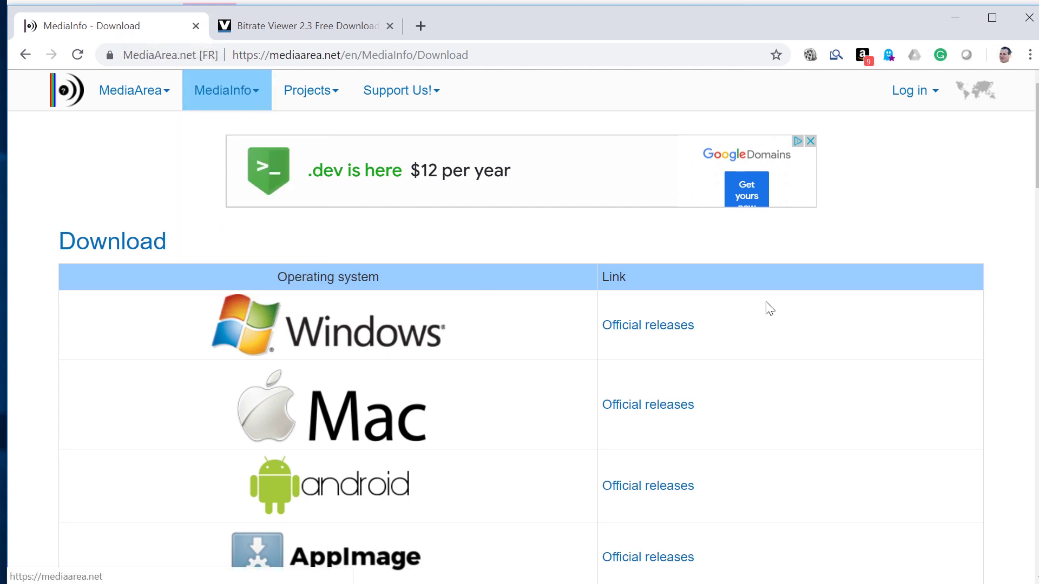
Go to File Explorer's F: Tools folder and bring up the context menu for H264.mp4.
scroll(769, 309, "down", 5)
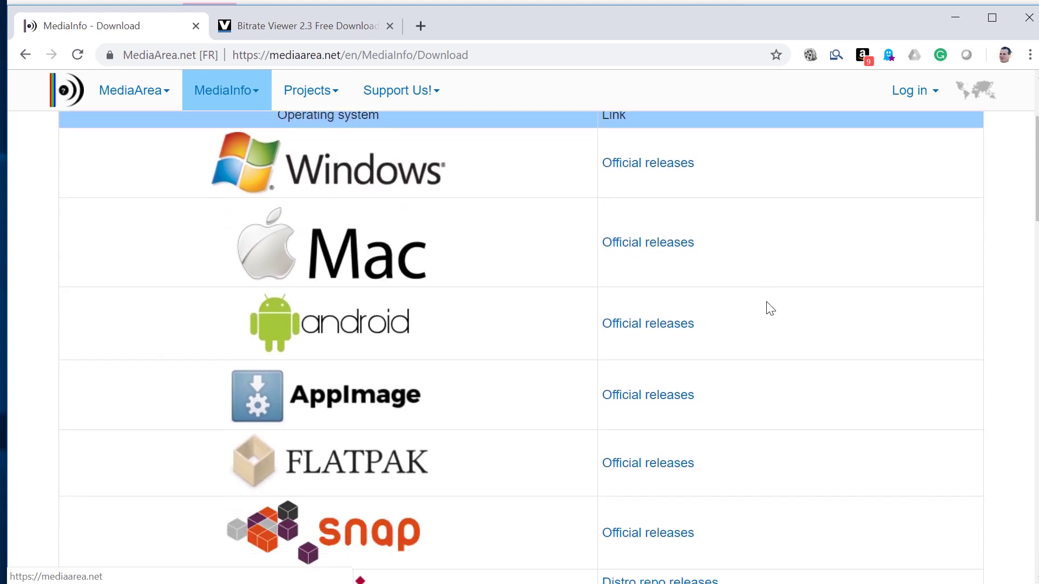
scroll(769, 308, "down", 6)
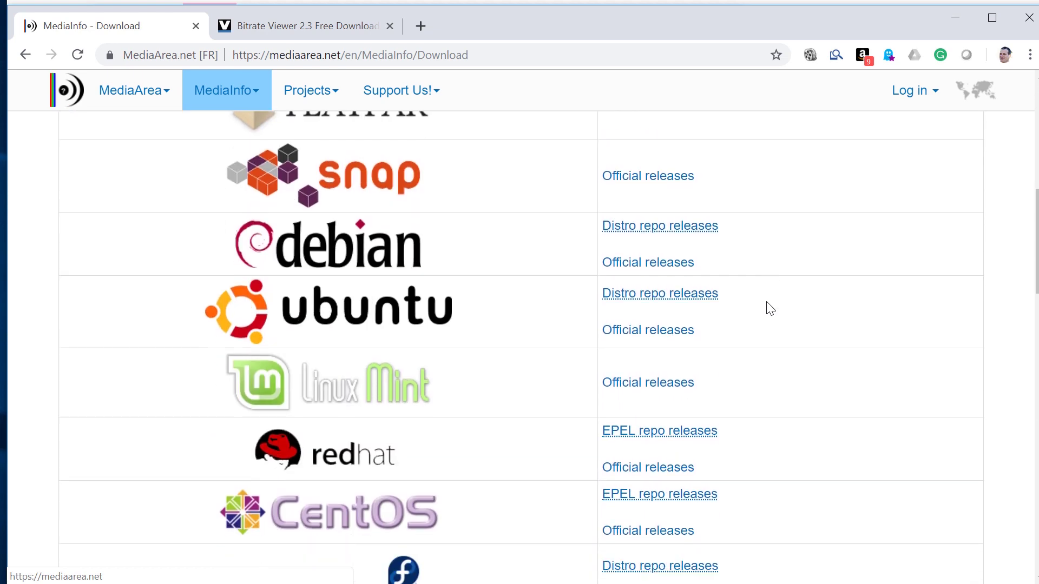
scroll(769, 308, "up", 6)
scroll(770, 308, "up", 5)
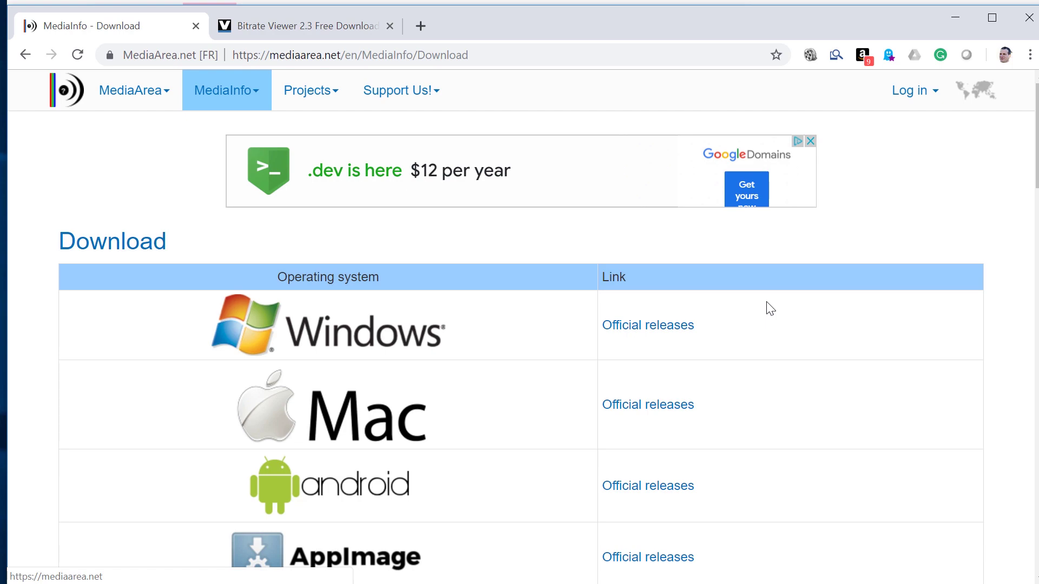
key("alt+Tab")
key("alt+Tab")
key("alt+Tab")
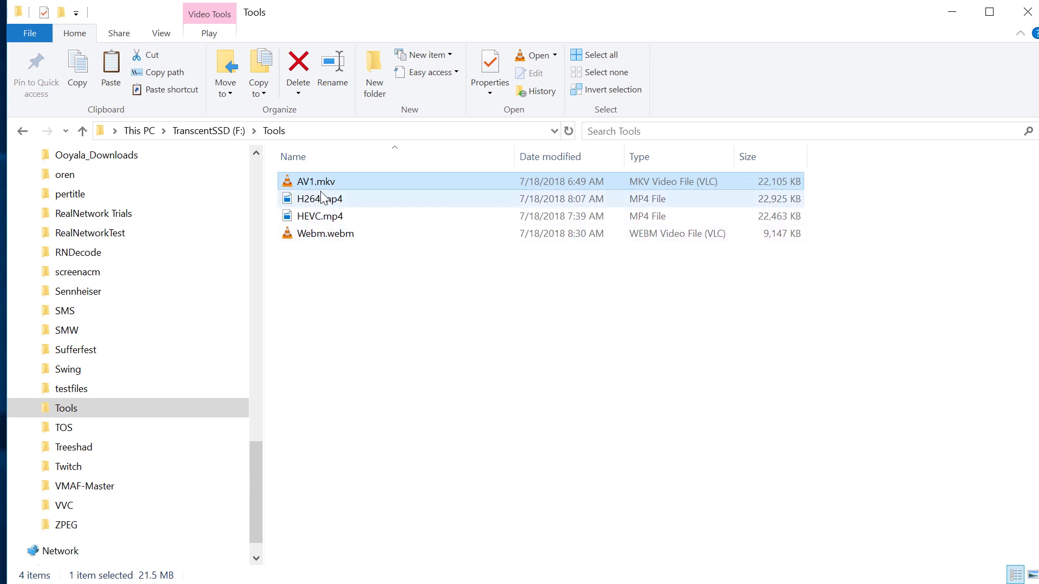
mouse_move(324, 204)
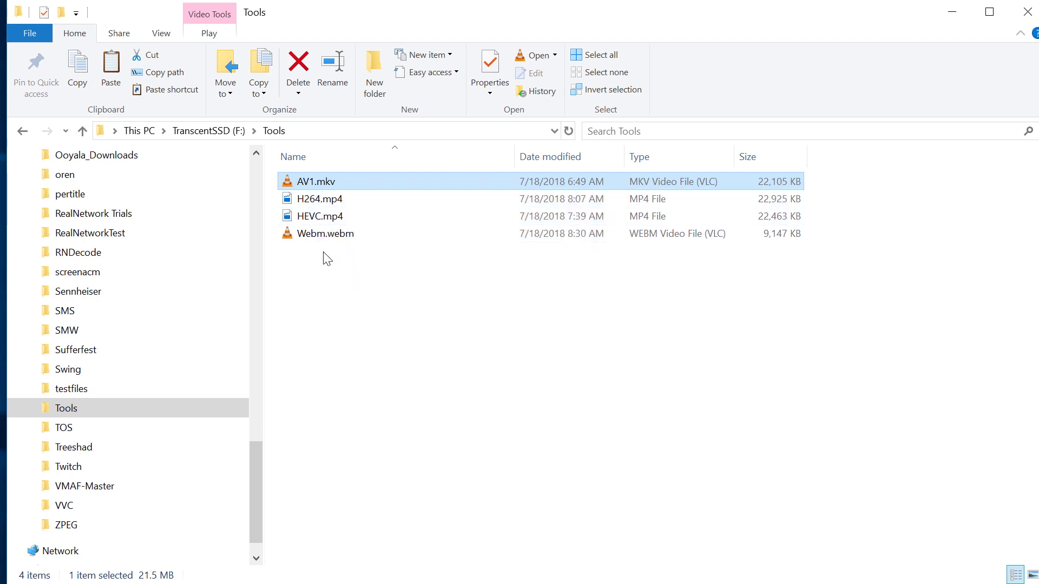
right_click(322, 188)
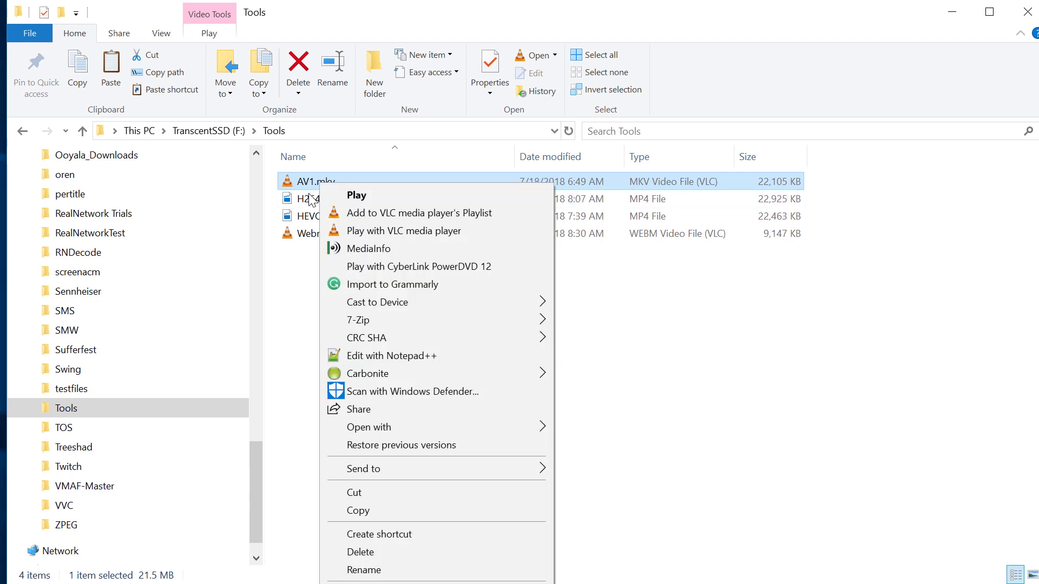
left_click(307, 196)
right_click(307, 196)
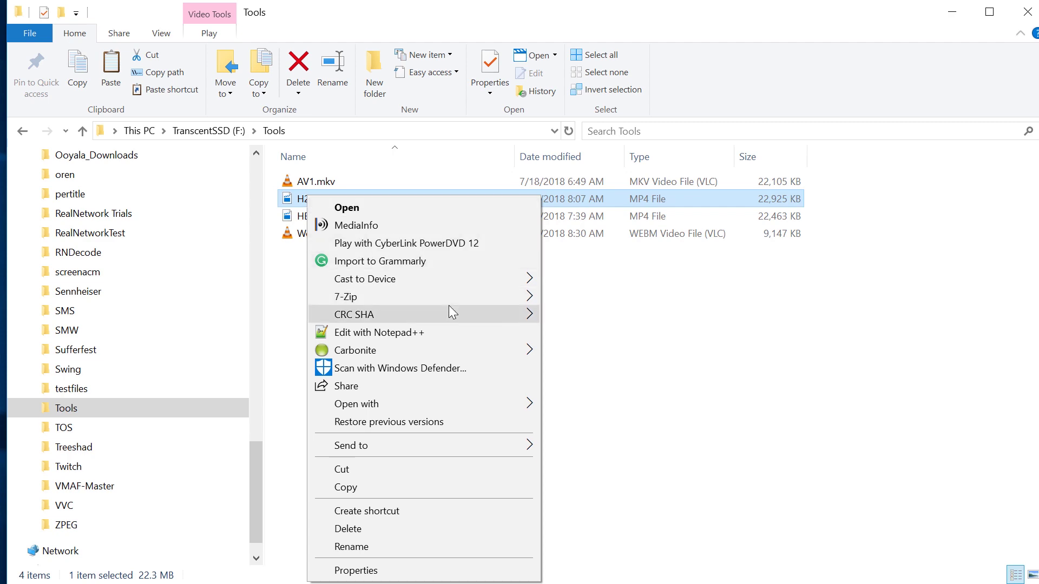
Open H264.mp4 in MediaInfo and confirm Preferences with Explorer extension and tooltip enabled.
left_click(346, 229)
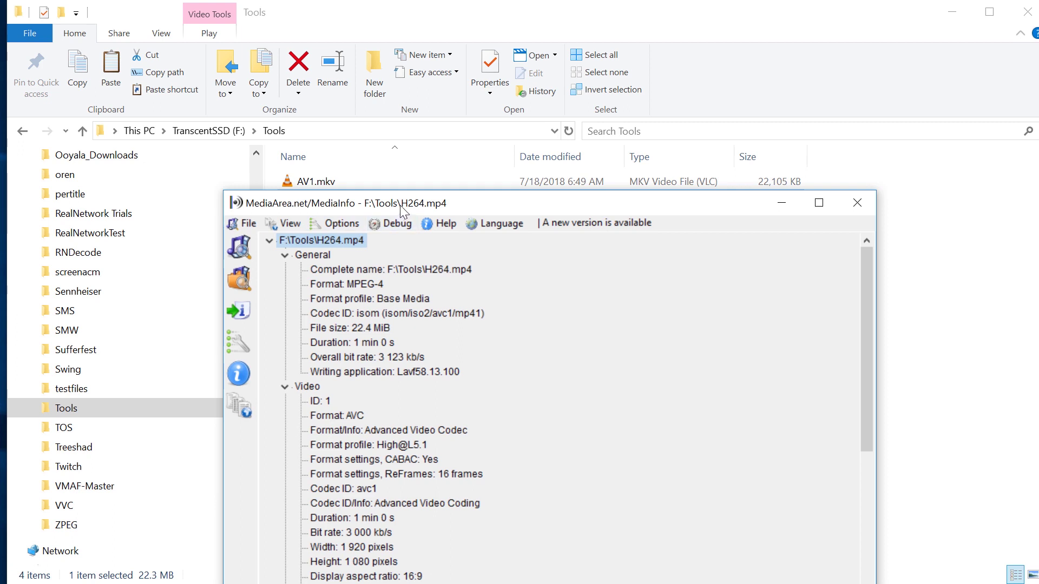
left_click_drag(400, 205, 276, 43)
left_click(231, 77)
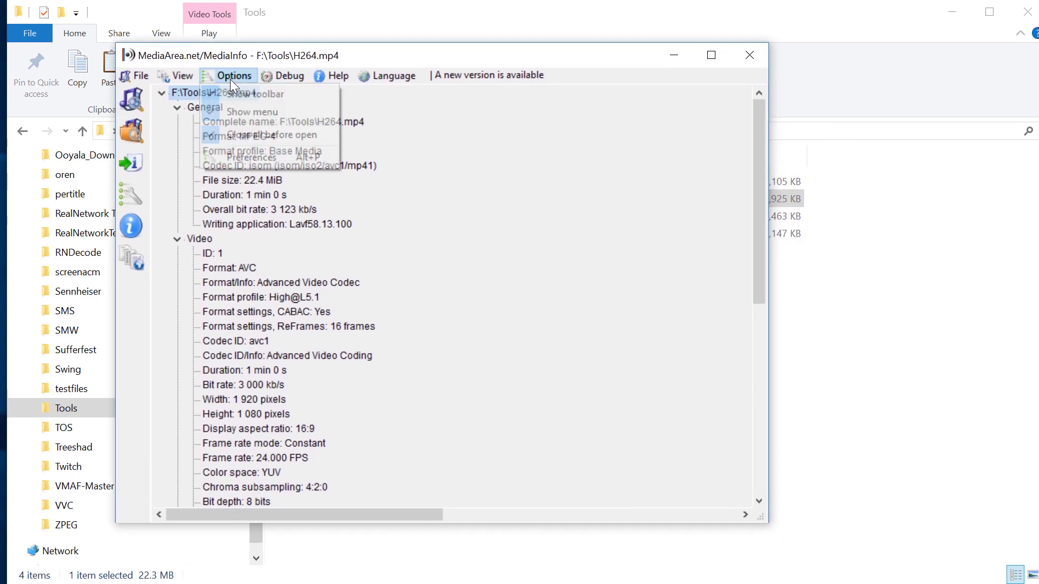
left_click(252, 157)
left_click_drag(245, 11, 624, 130)
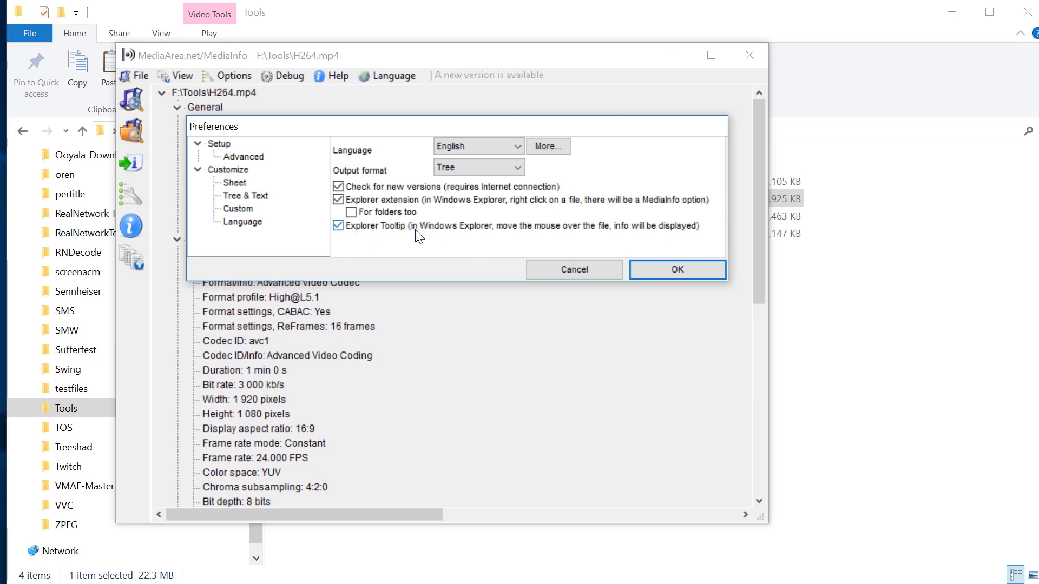
left_click(668, 272)
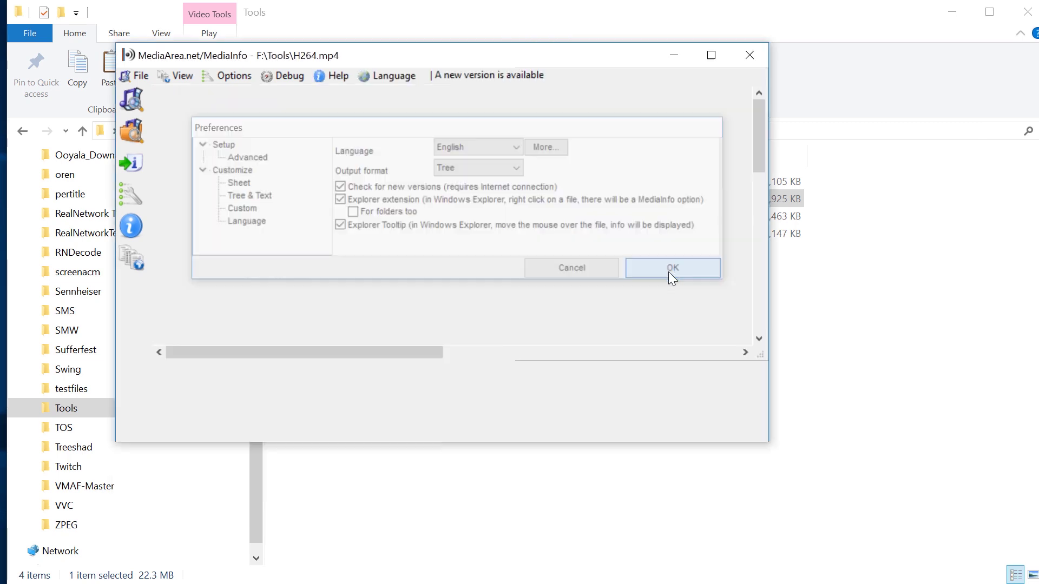
left_click_drag(575, 207, 454, 67)
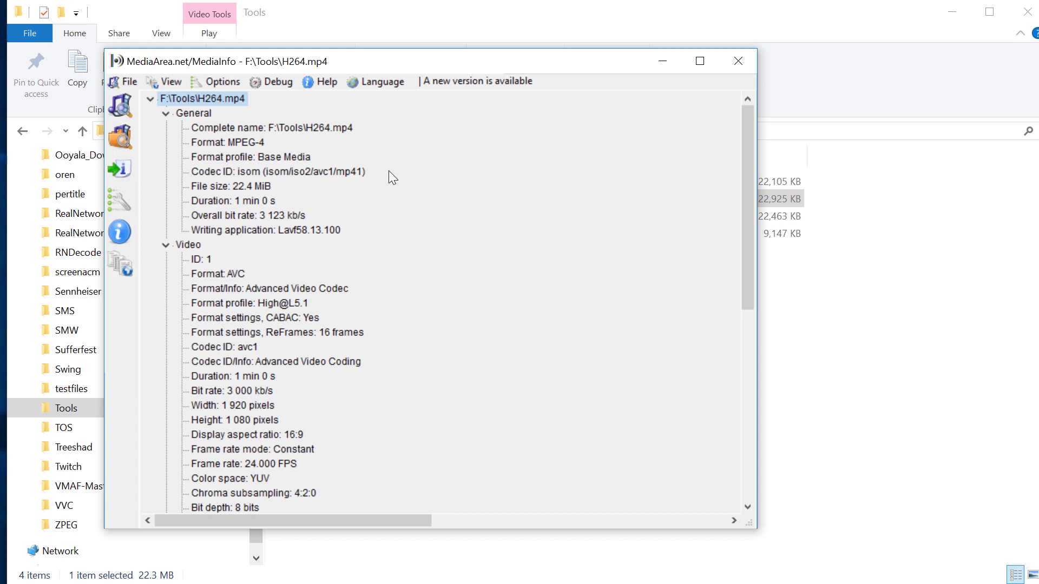
left_click(166, 114)
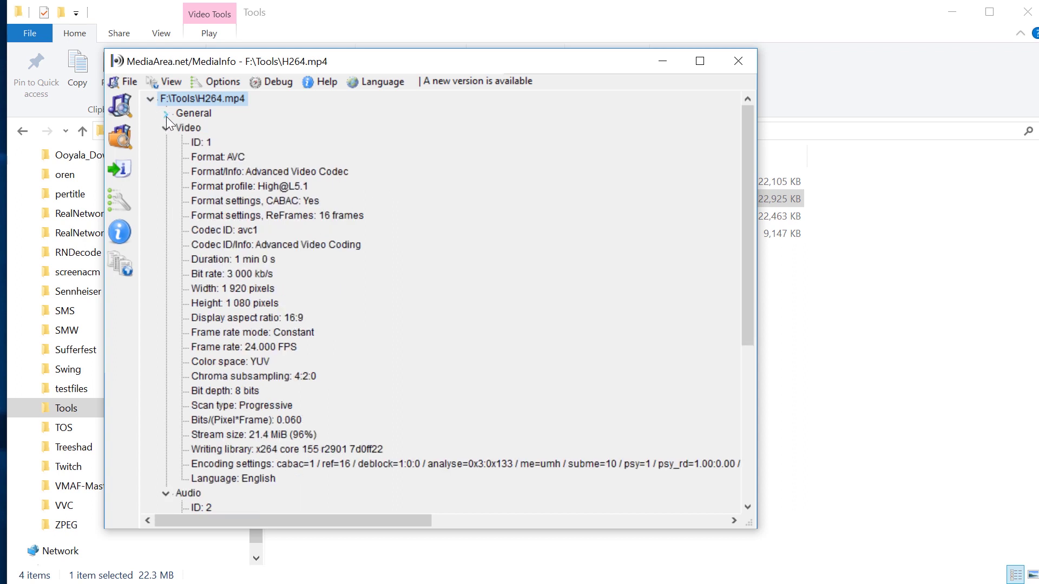
left_click(166, 128)
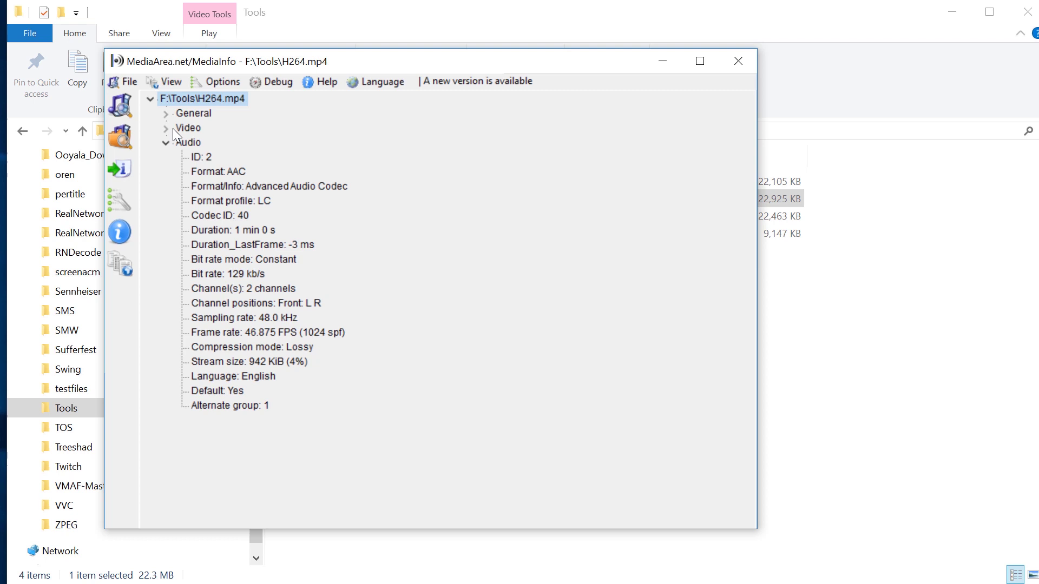
left_click(166, 128)
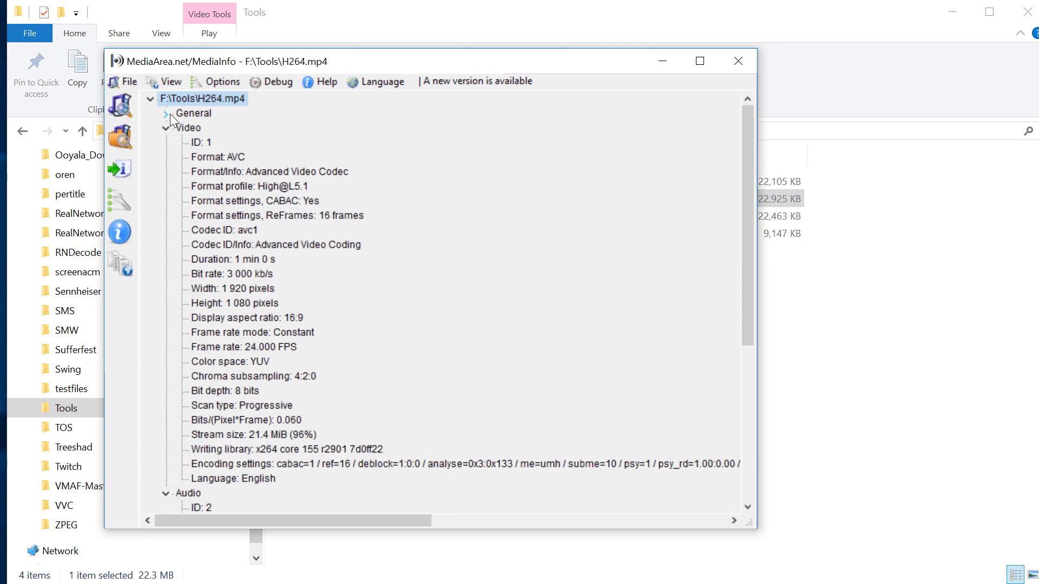
left_click(166, 114)
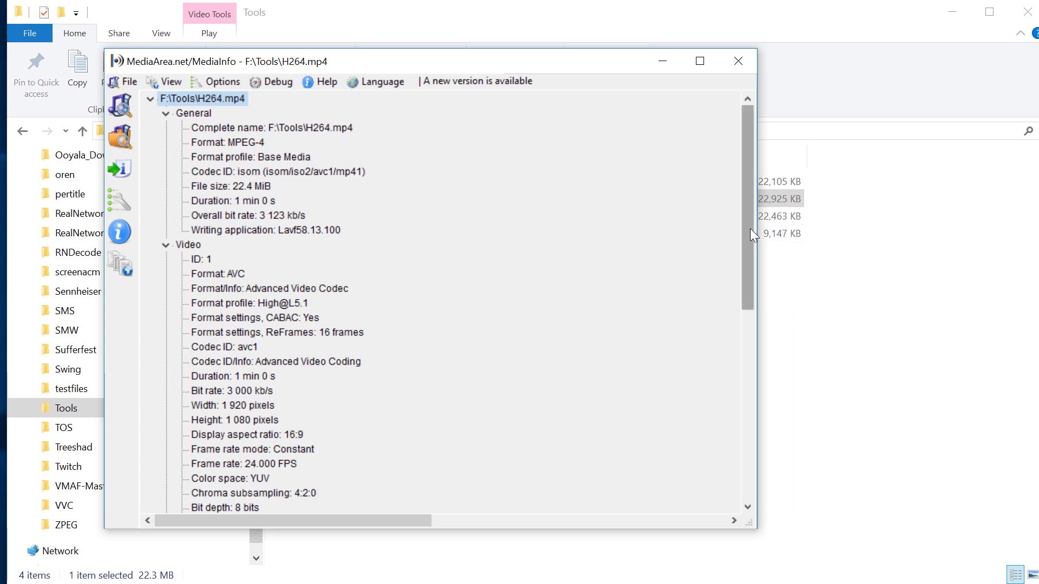
left_click_drag(749, 232, 748, 288)
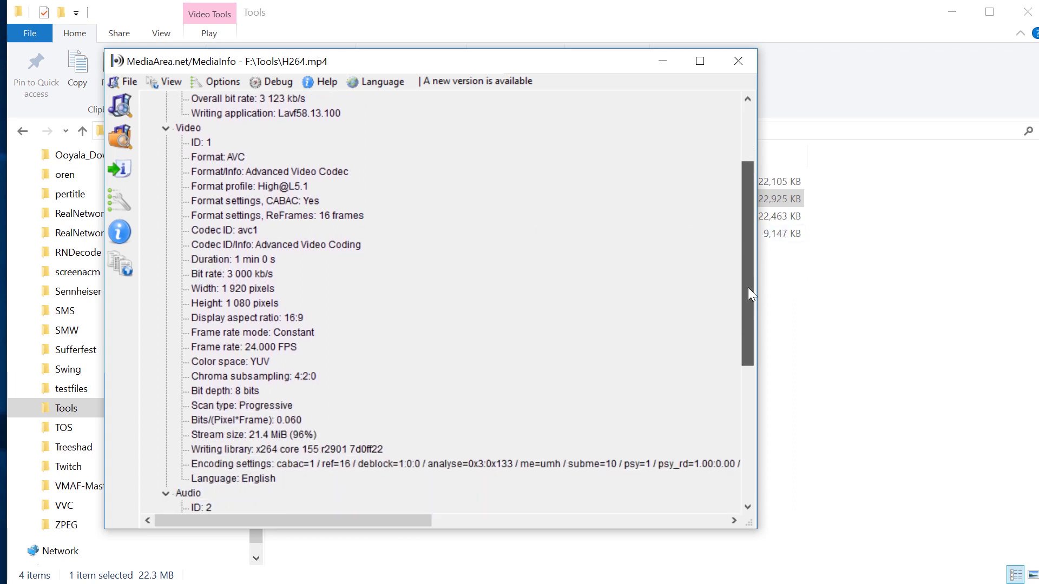
left_click(275, 169)
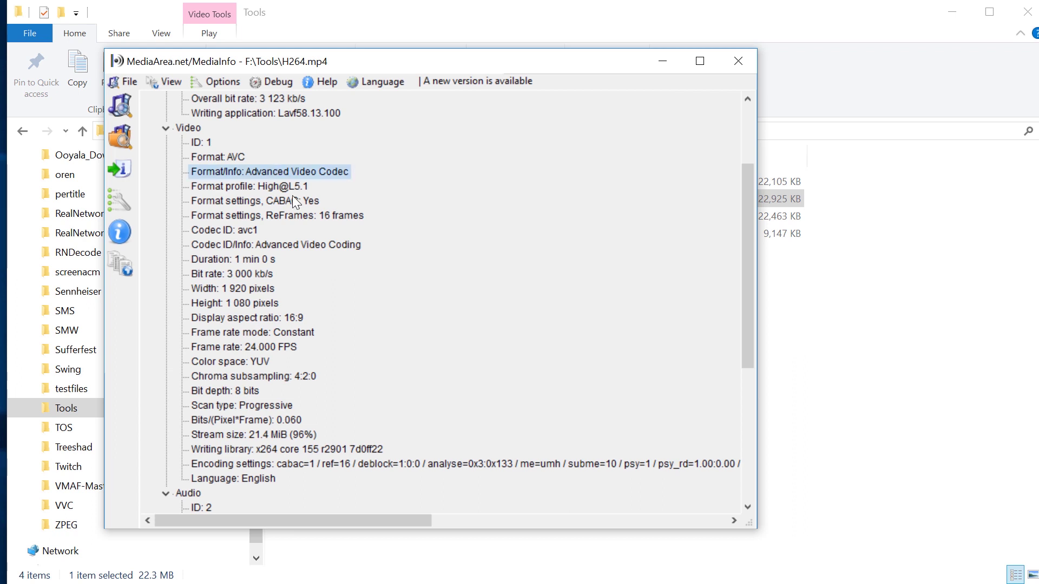
left_click(292, 198)
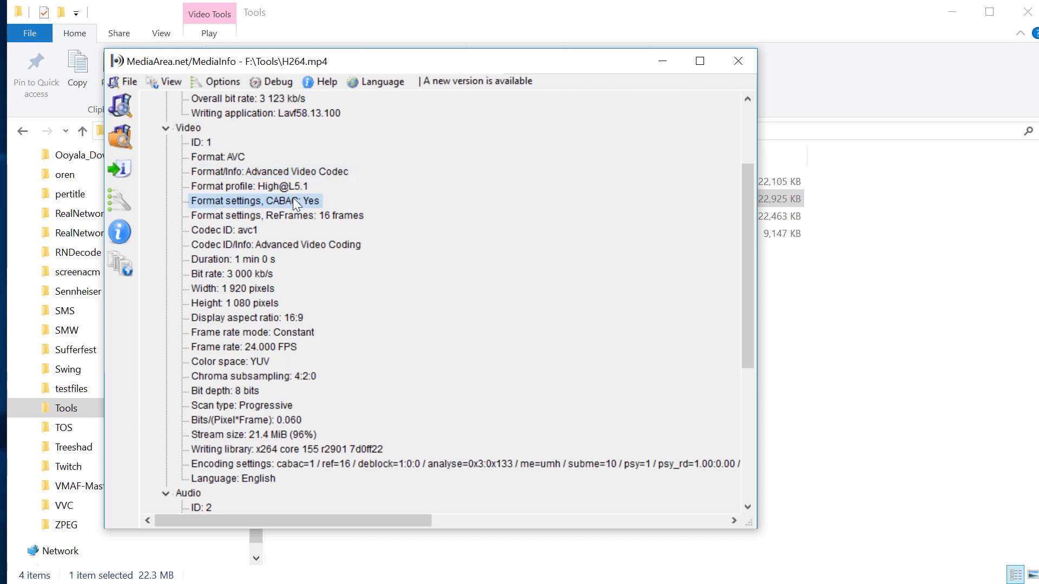
left_click(271, 262)
left_click(264, 283)
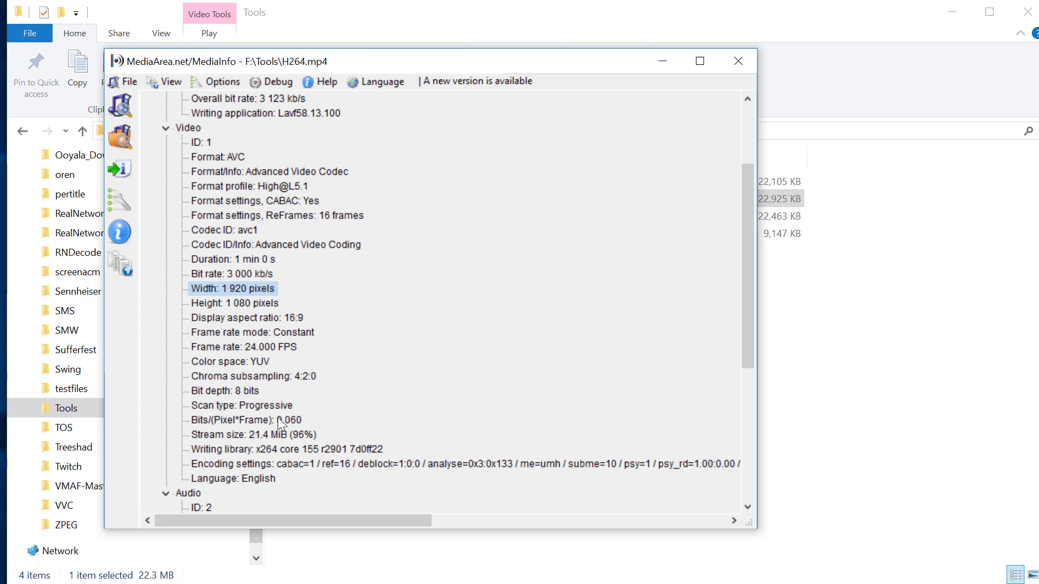
left_click(268, 347)
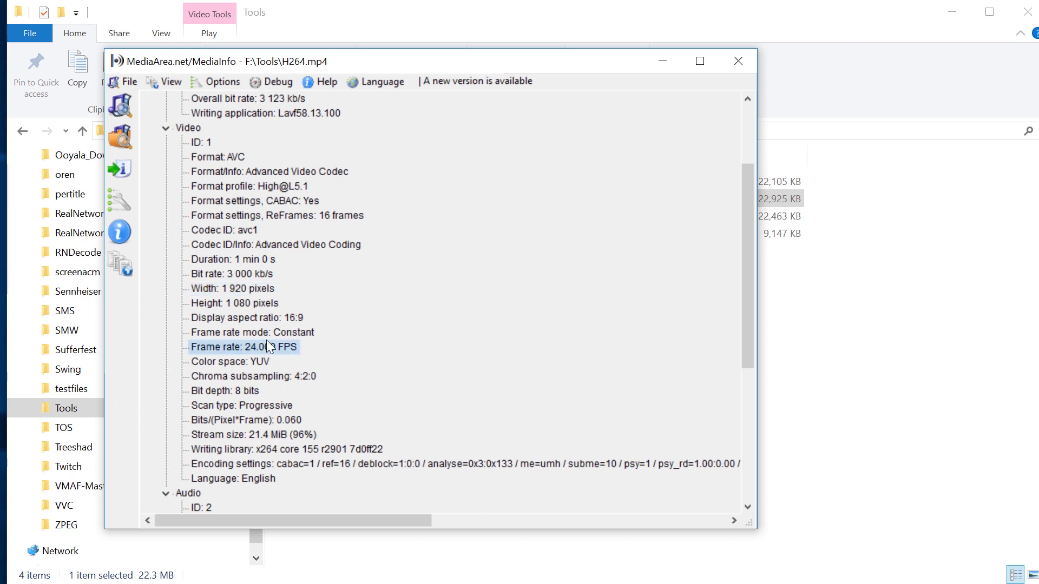
left_click(271, 335)
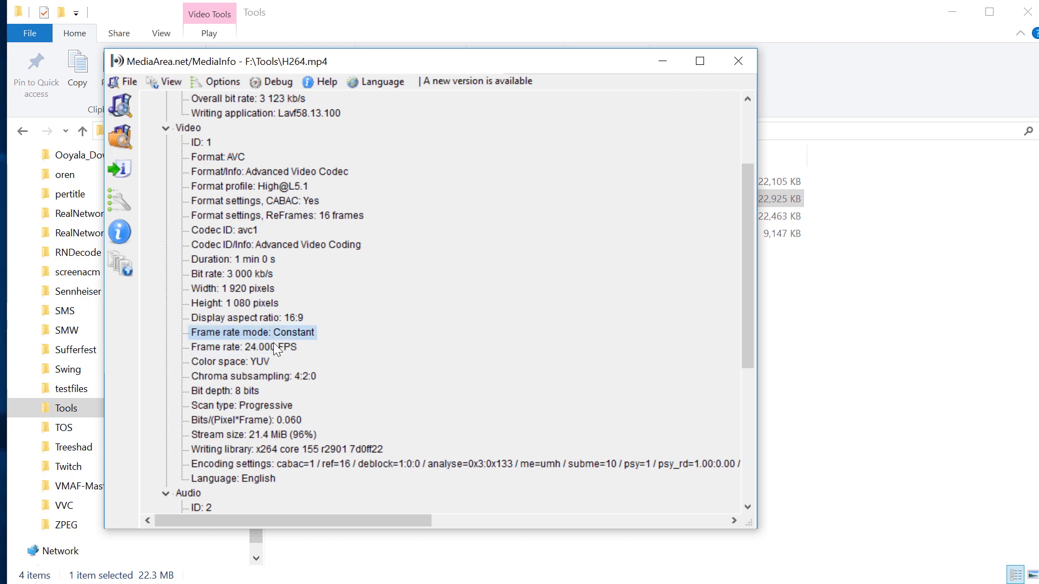
left_click(287, 421)
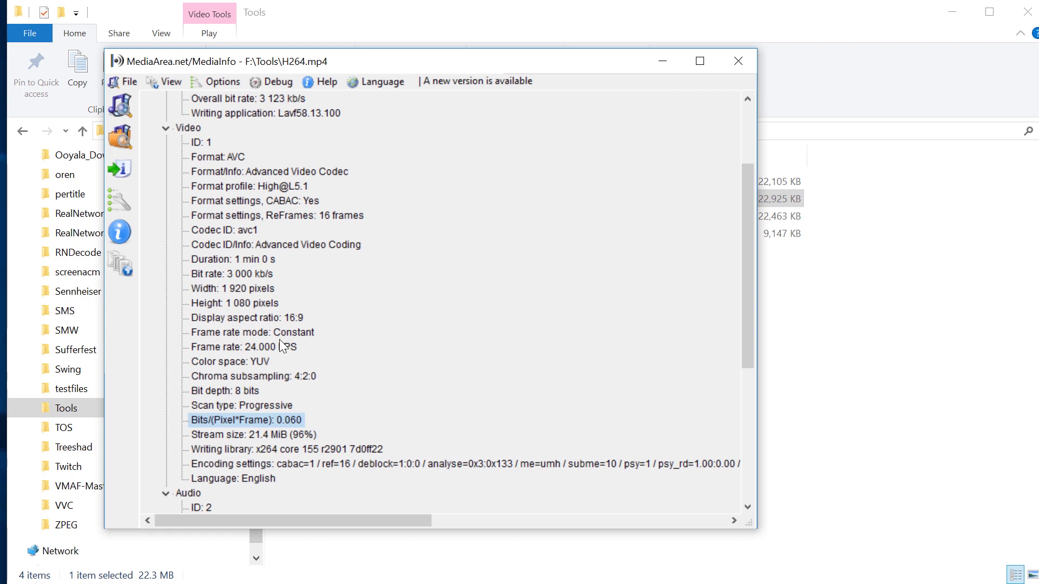
left_click(167, 129)
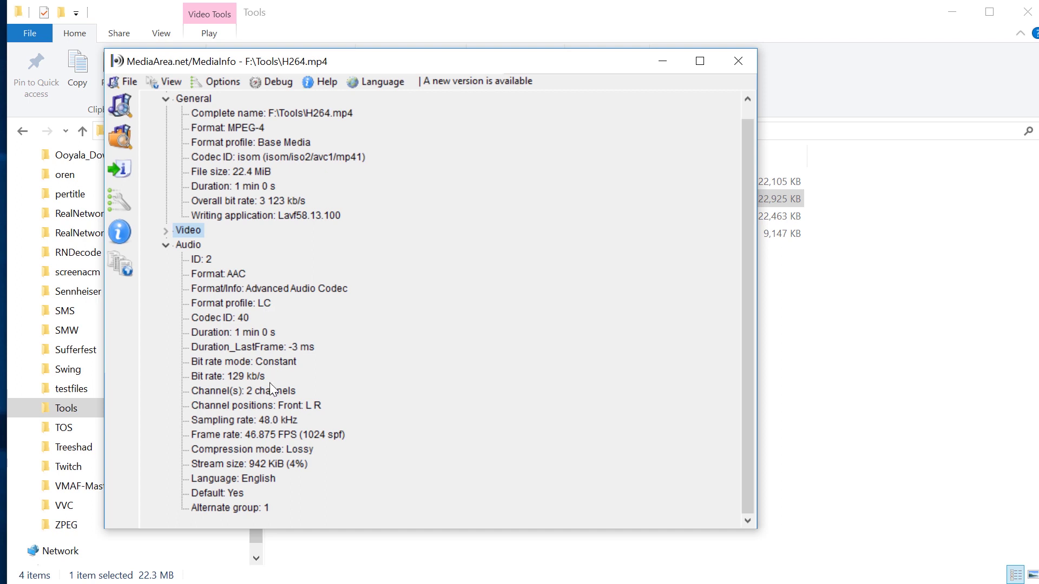
scroll(270, 382, "up", 1)
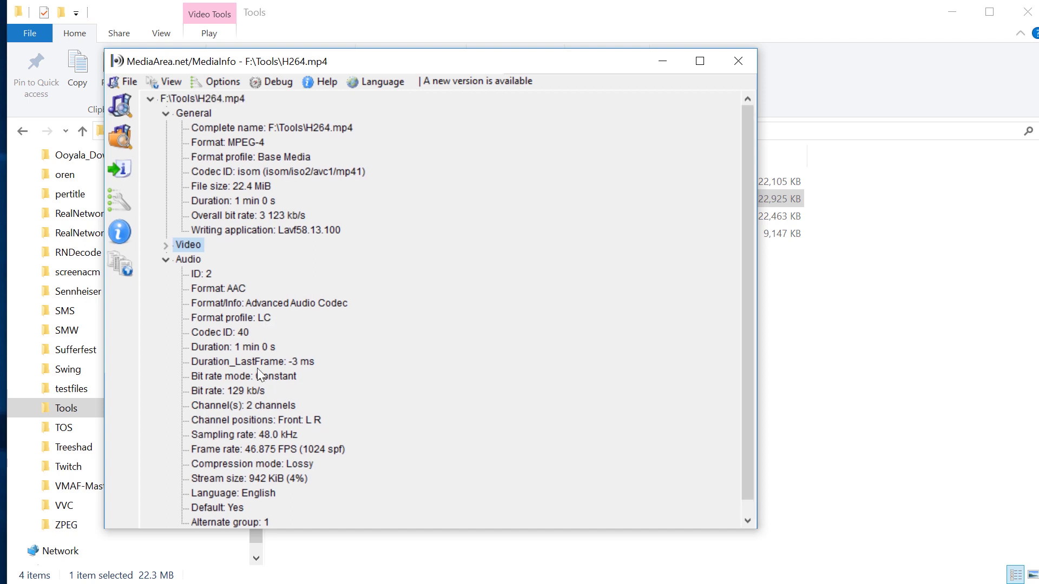
left_click(167, 245)
scroll(168, 245, "up", 3)
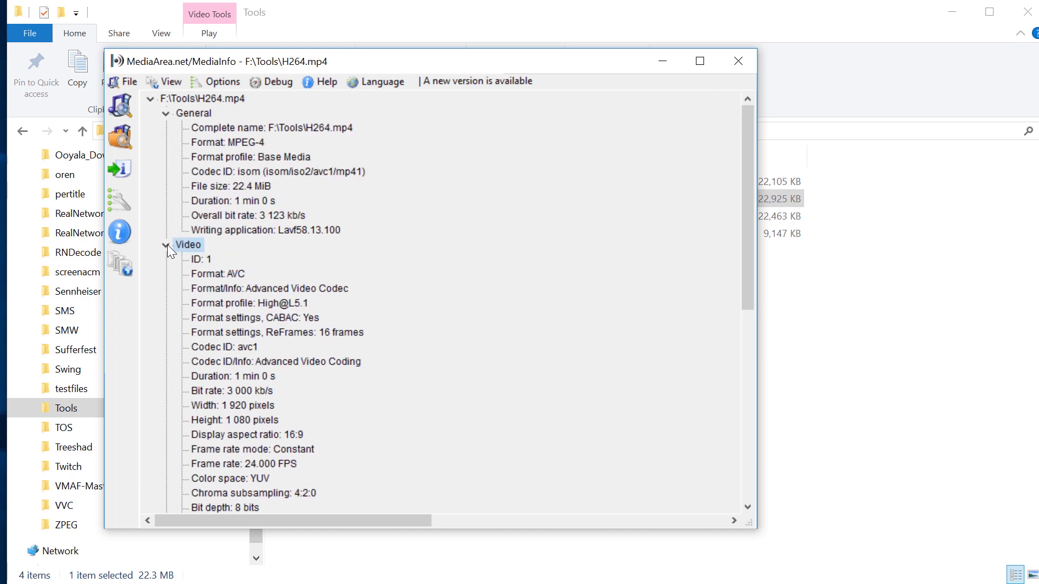
Switch MediaInfo to the HTML view and highlight keyint=250 in H264.mp4's x264 encoding settings.
left_click(171, 79)
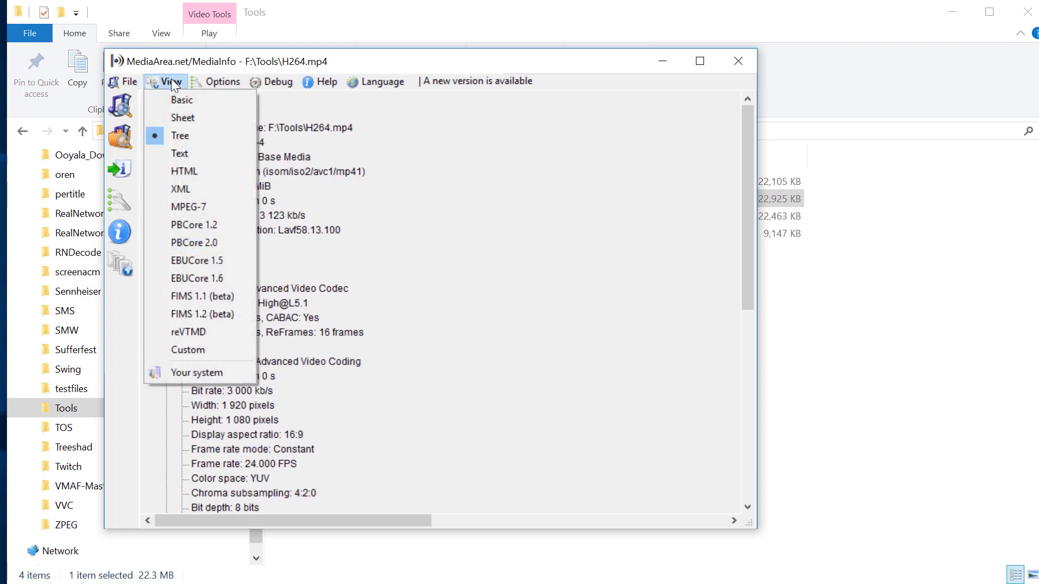
left_click(190, 171)
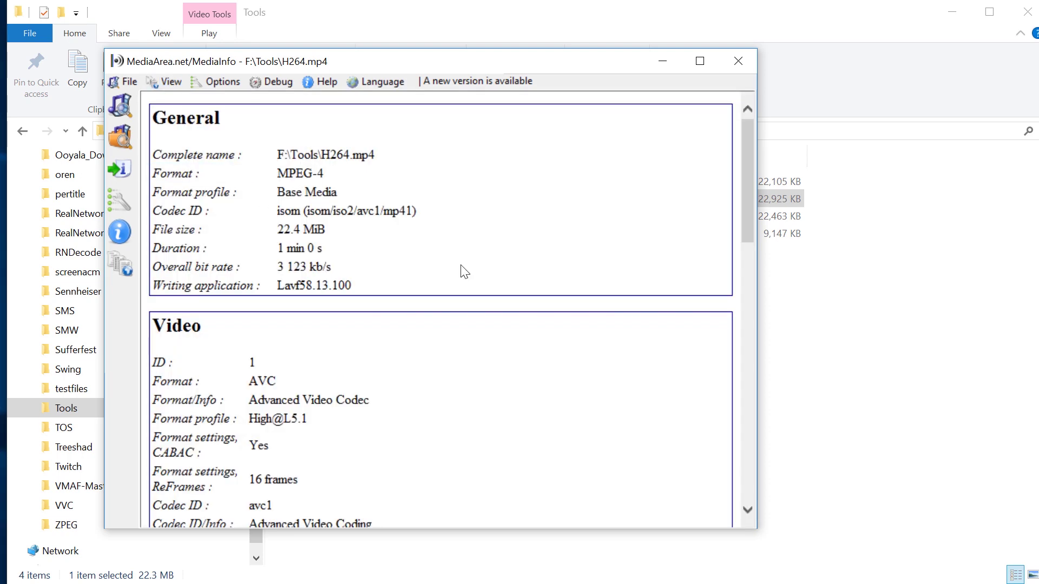
scroll(464, 273, "down", 5)
scroll(463, 269, "down", 6)
scroll(463, 269, "up", 4)
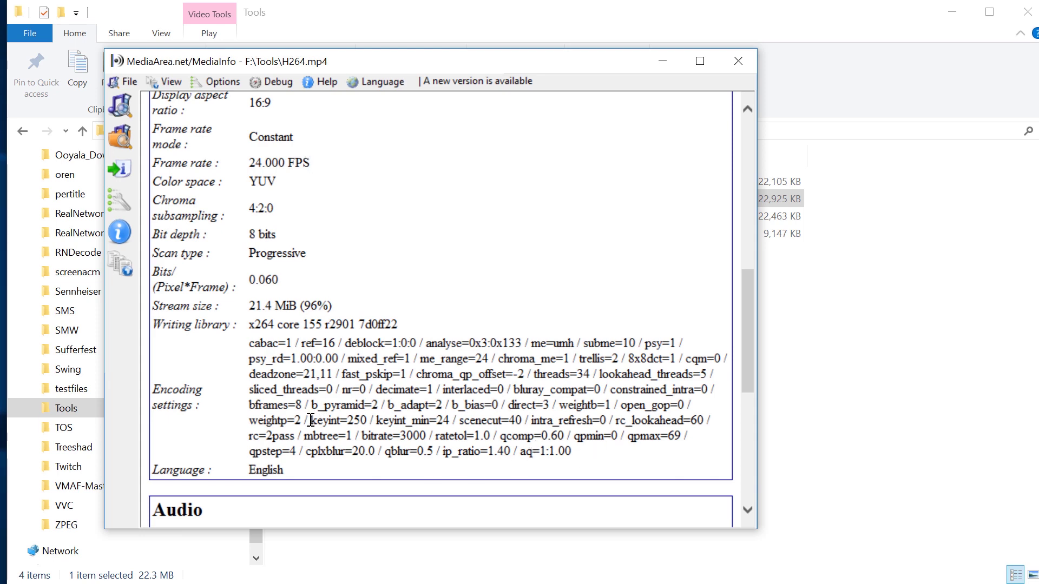
left_click_drag(312, 420, 369, 420)
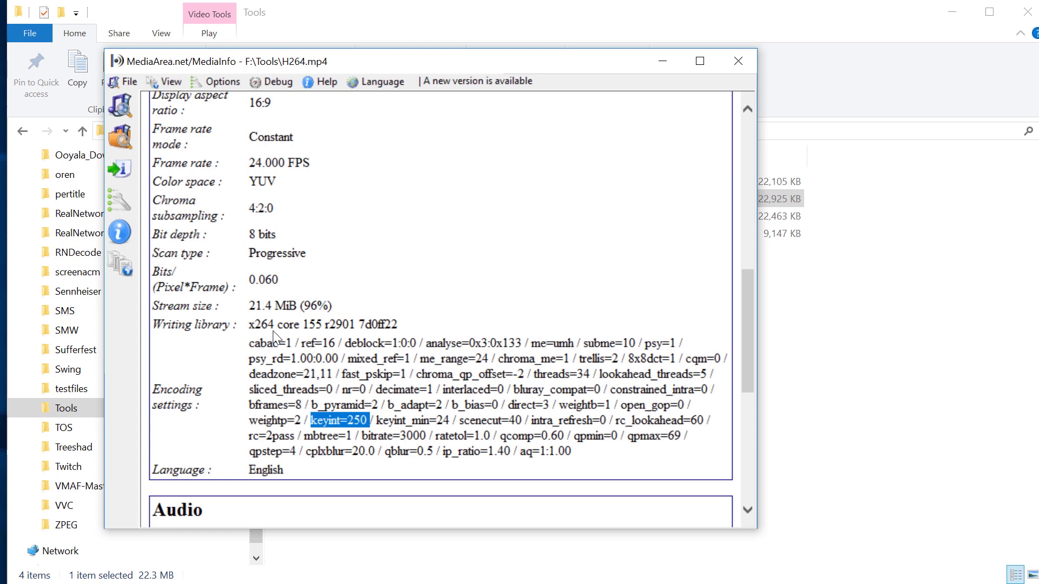
left_click(173, 81)
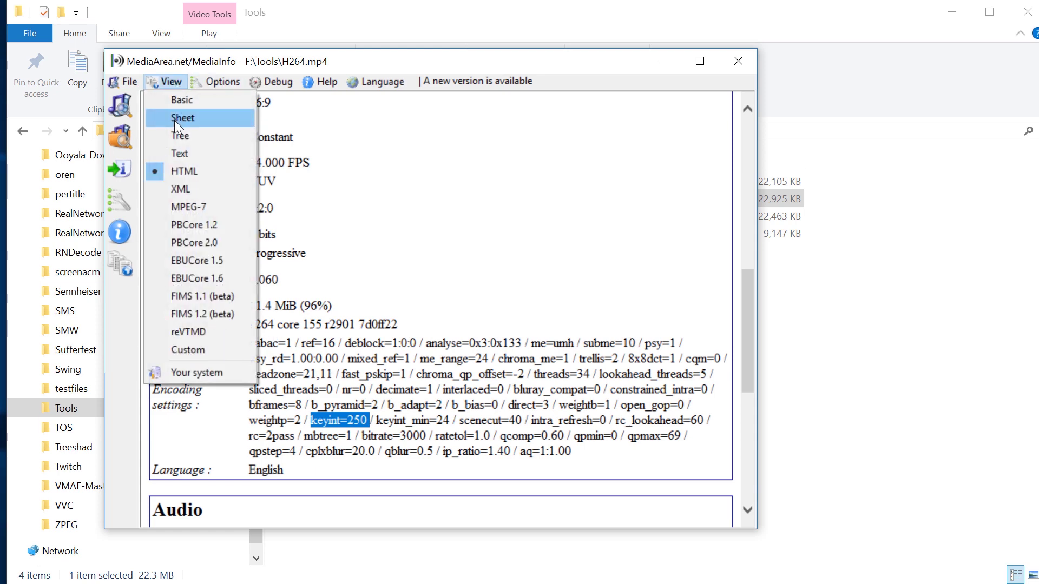
Compare H264.mp4 in the Tree and Basic views, expanding the full encoding settings, ending in Tree.
left_click(177, 135)
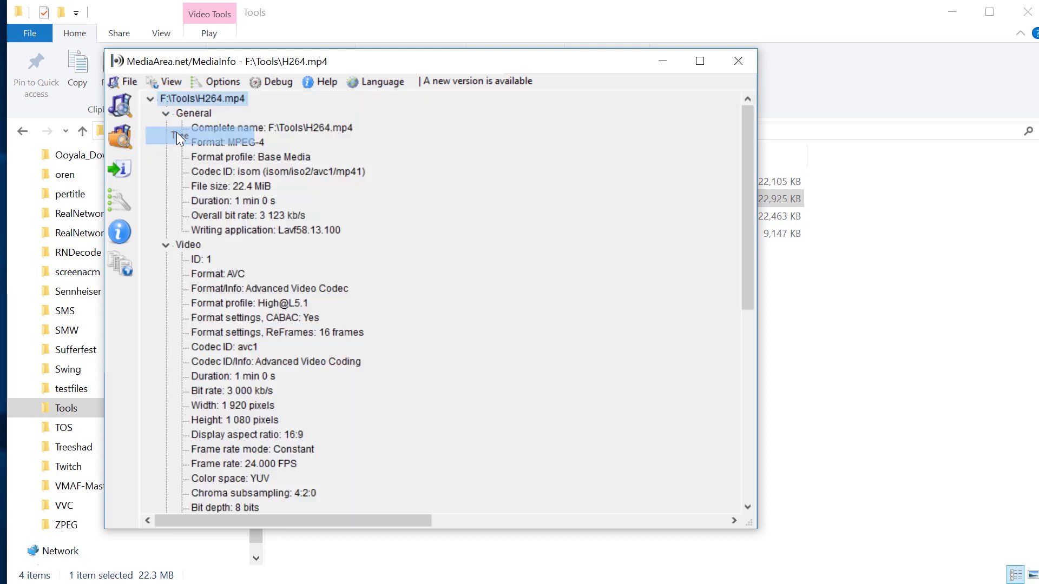
left_click_drag(748, 243, 747, 456)
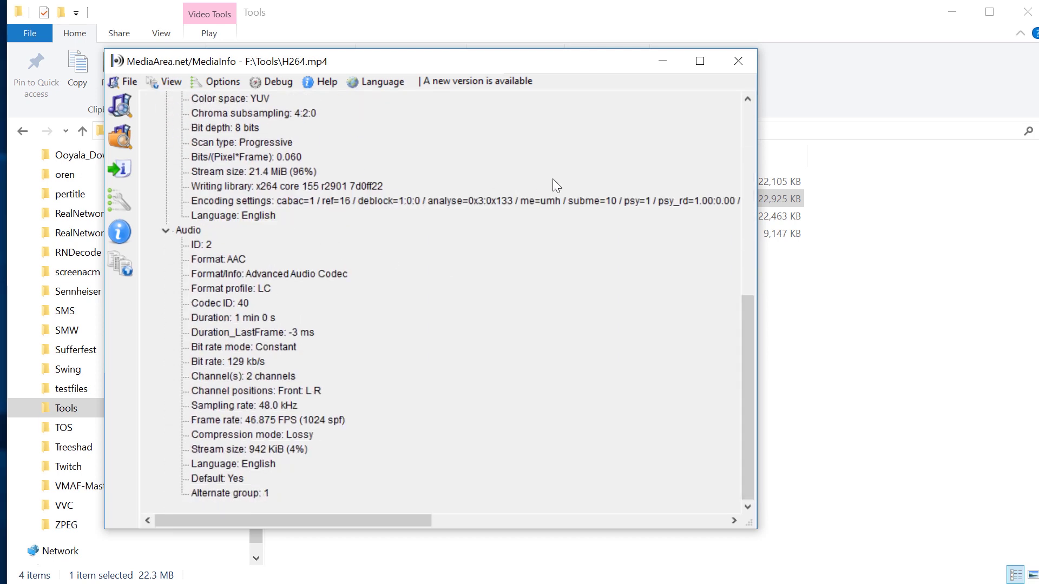
left_click(563, 201)
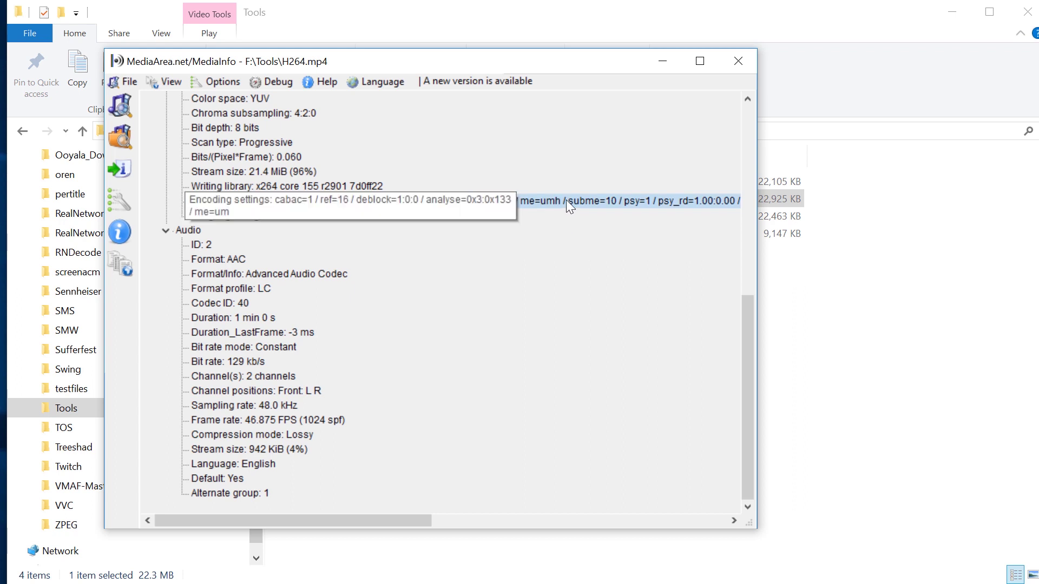
left_click(171, 80)
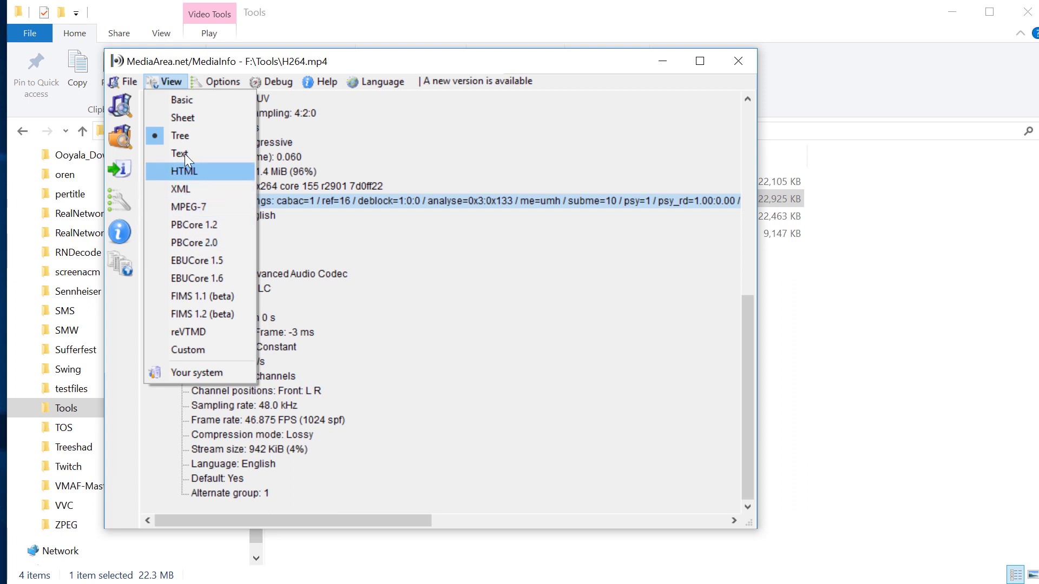
left_click(179, 102)
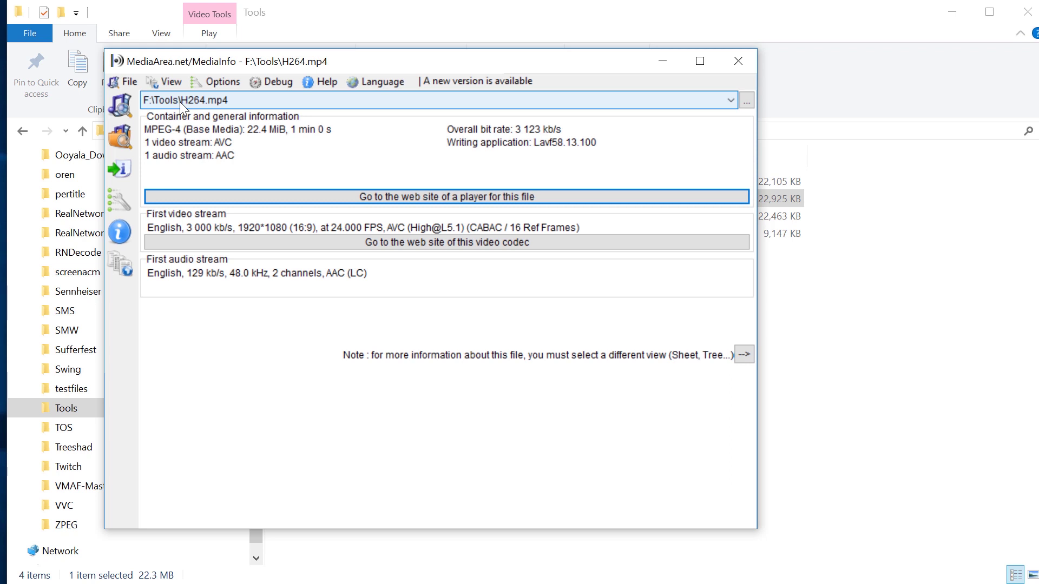
left_click(173, 86)
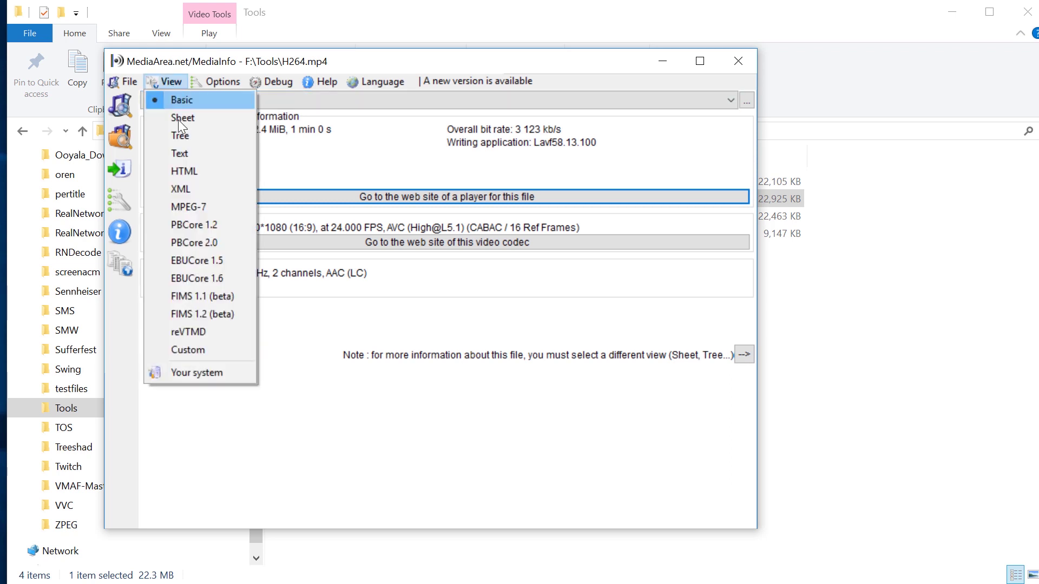
left_click(181, 136)
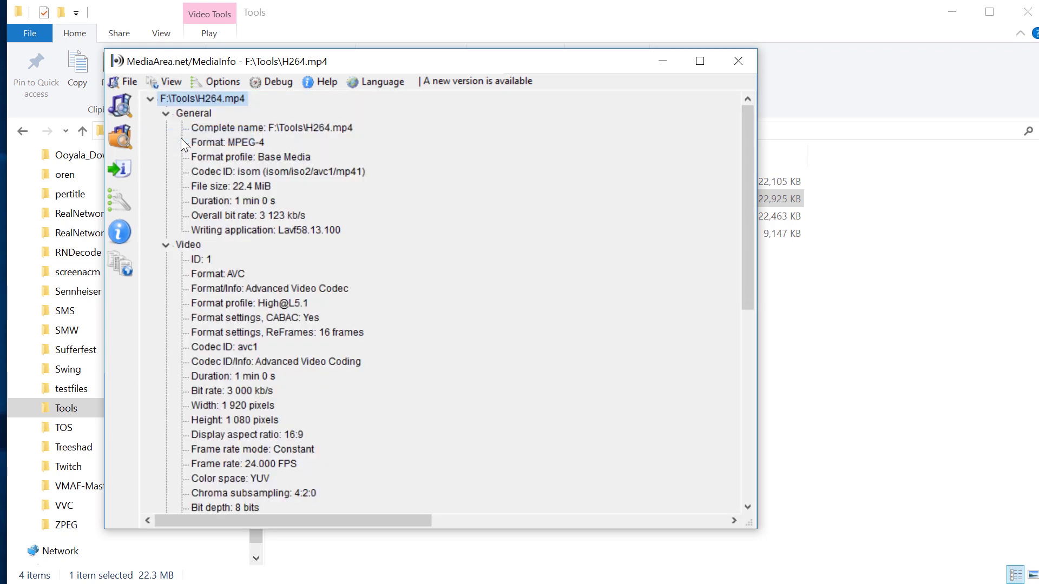
Place MediaInfo on the right side of the screen beside the Explorer file list.
left_click(436, 20)
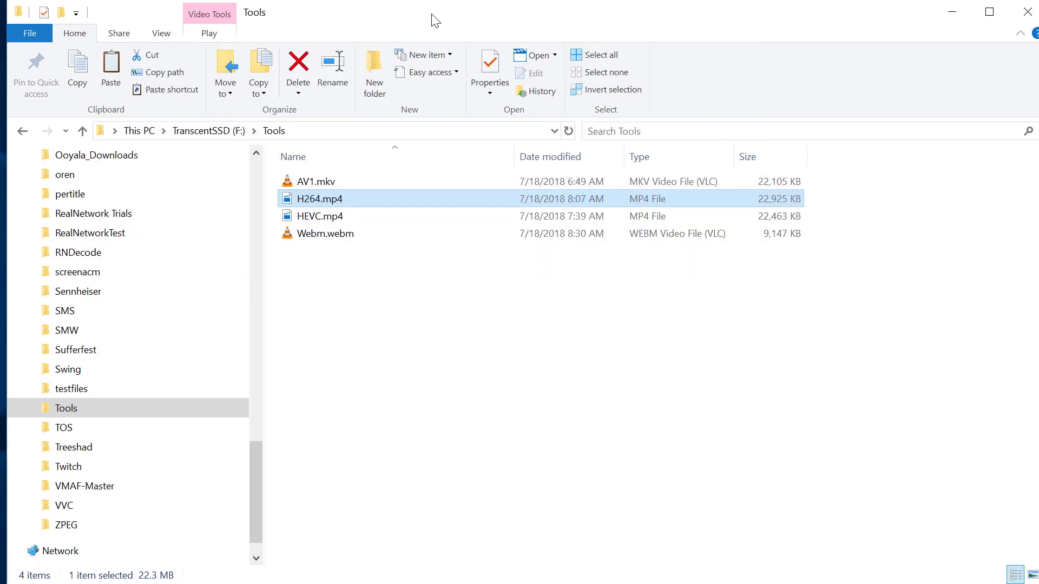
key("alt+Tab")
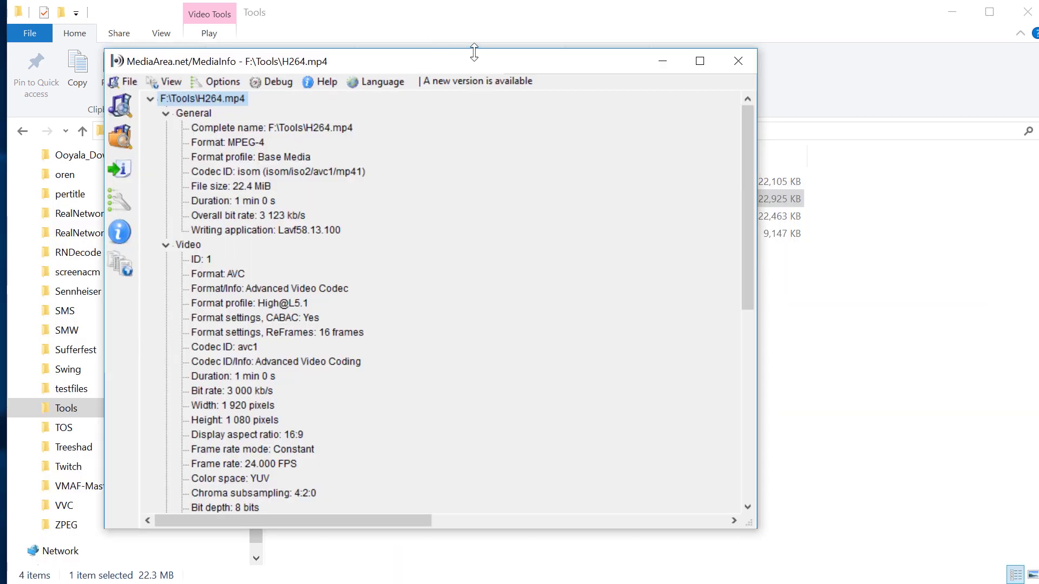
left_click_drag(485, 65, 814, 79)
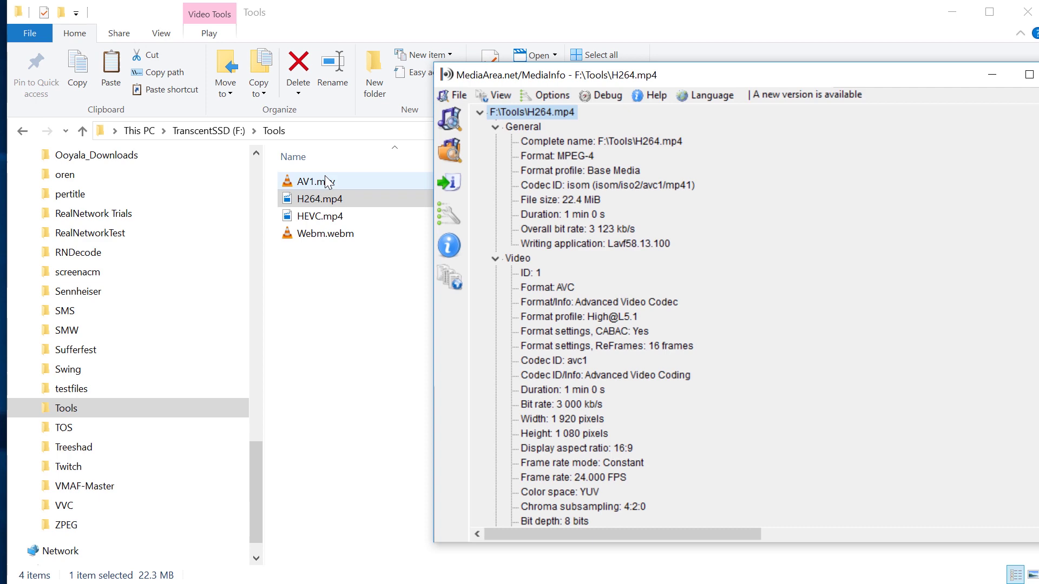
Drag AV1.mkv, HEVC.mp4 and then Webm.webm from Explorer into MediaInfo.
left_click_drag(325, 181, 747, 193)
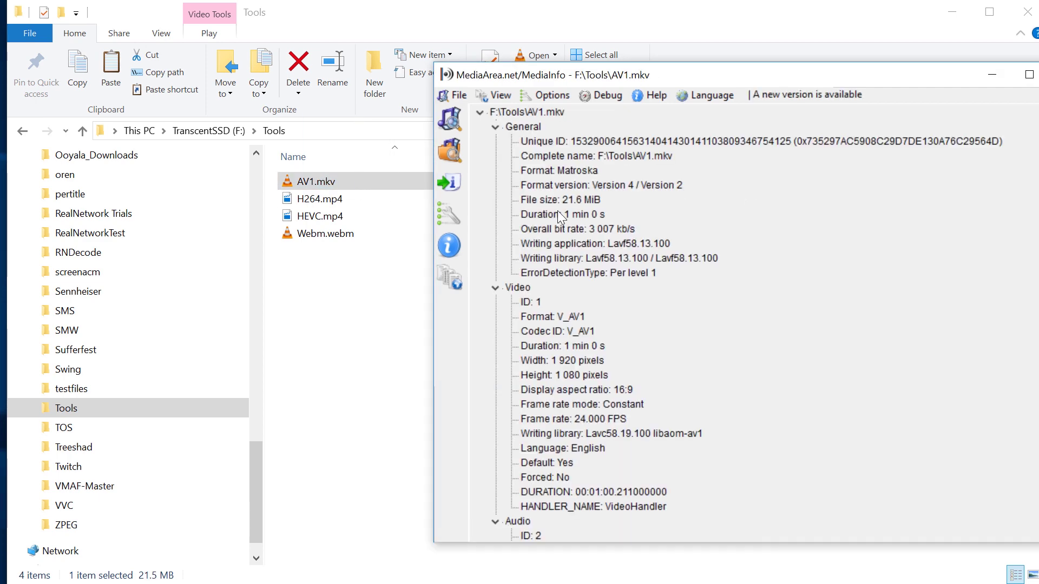
left_click(329, 218)
left_click_drag(329, 218, 706, 220)
left_click_drag(331, 244, 788, 260)
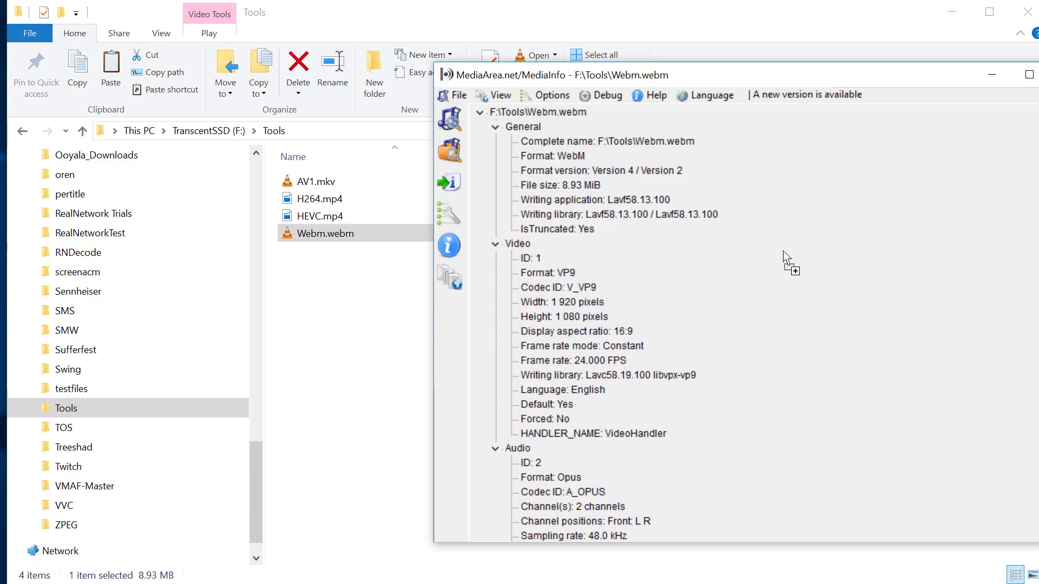
key("alt+Tab")
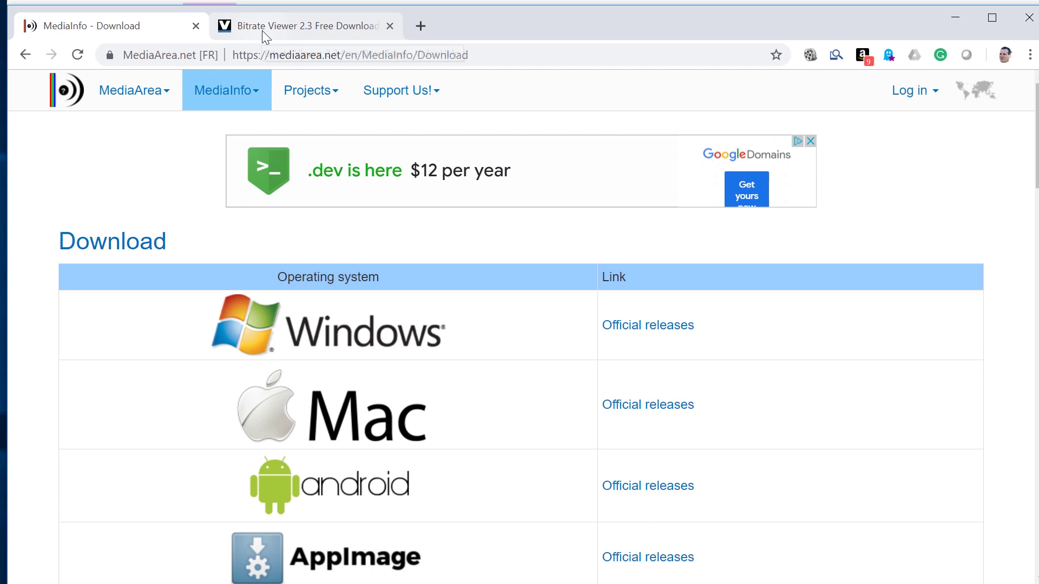
Show the VideoHelp Bitrate Viewer 2.3 Free Download page in Chrome.
left_click(262, 30)
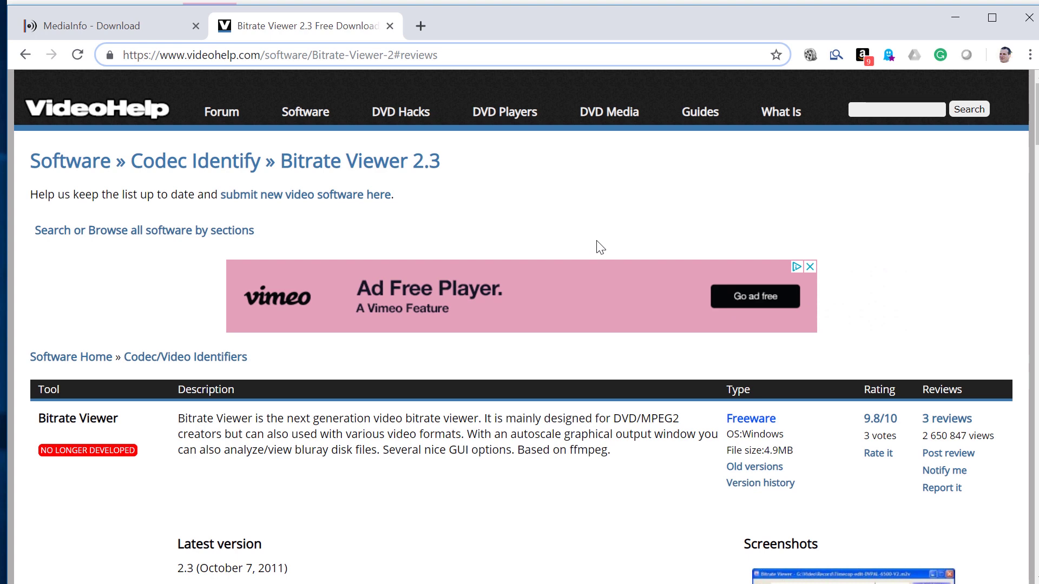
mouse_move(237, 111)
Bring Bitrate Viewer's H264.mp4 graph window forward and reposition it.
key("alt+Tab")
key("alt+Tab")
key("alt+Tab")
key("alt+Tab")
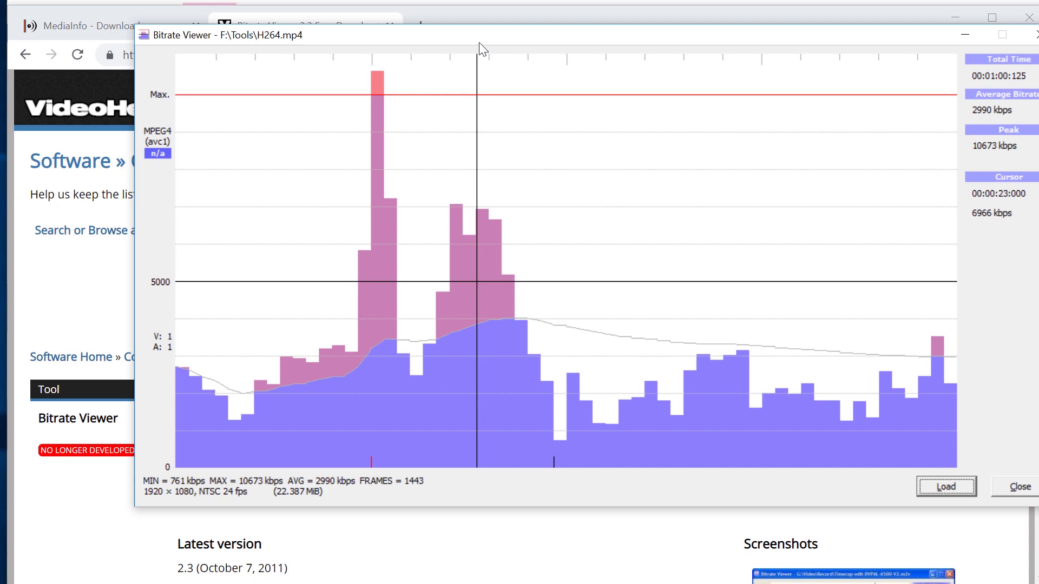
left_click_drag(480, 47, 400, 77)
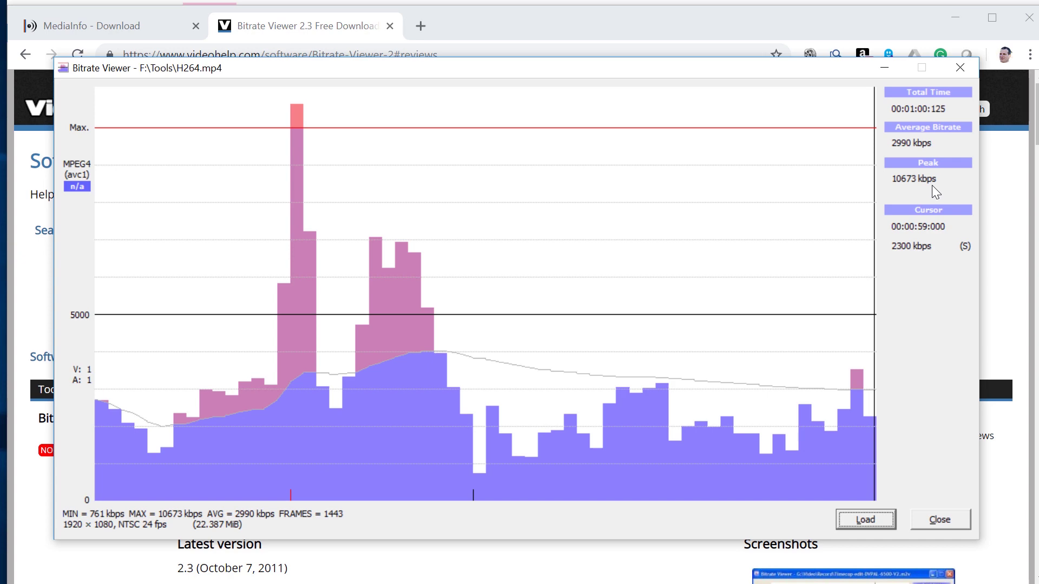
Preview H264.mp4's bitrate per GOP and per frame, then return to the per-second graph.
left_click(61, 68)
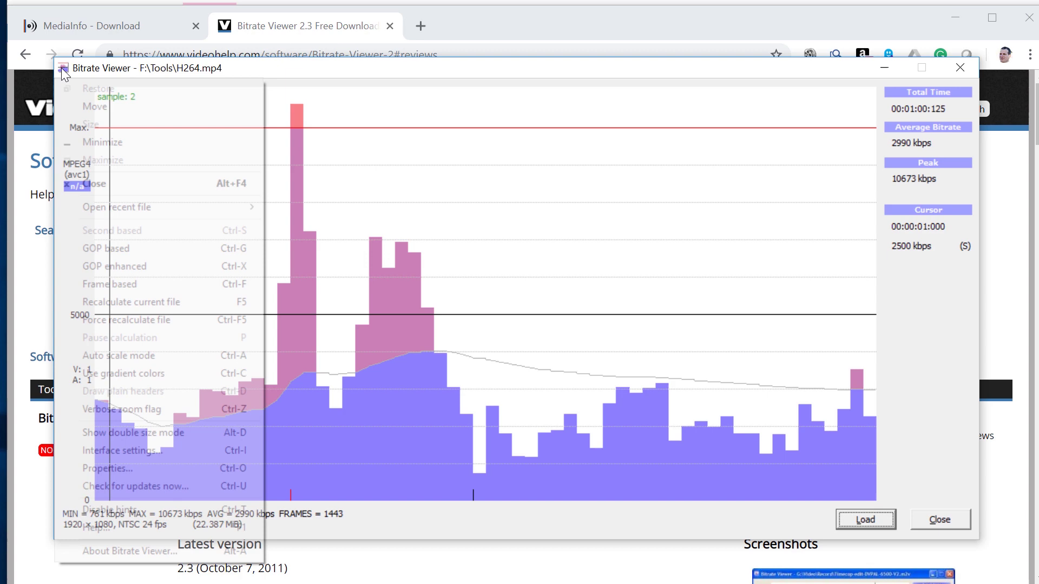
left_click(411, 188)
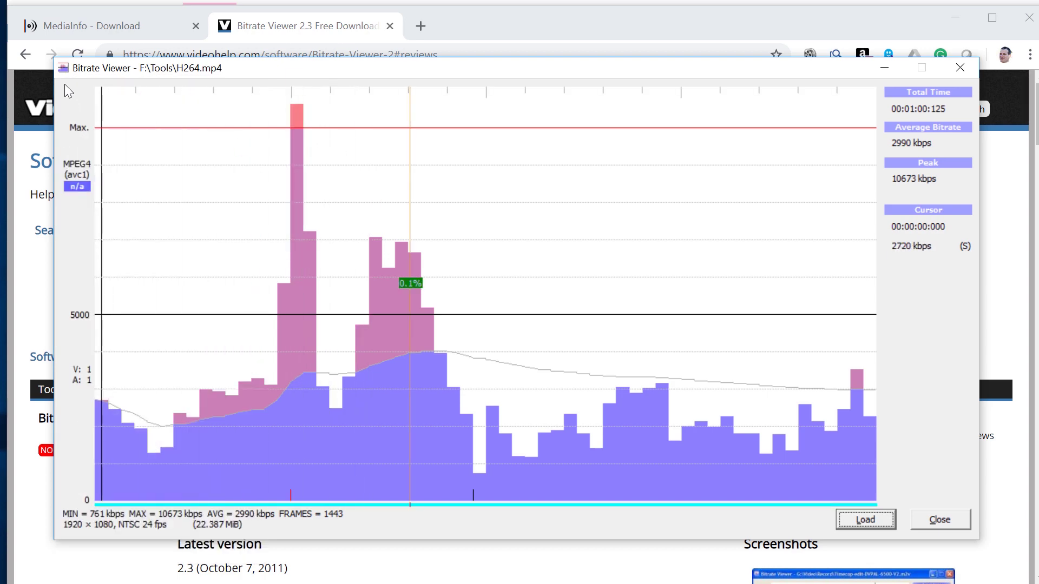
left_click(61, 70)
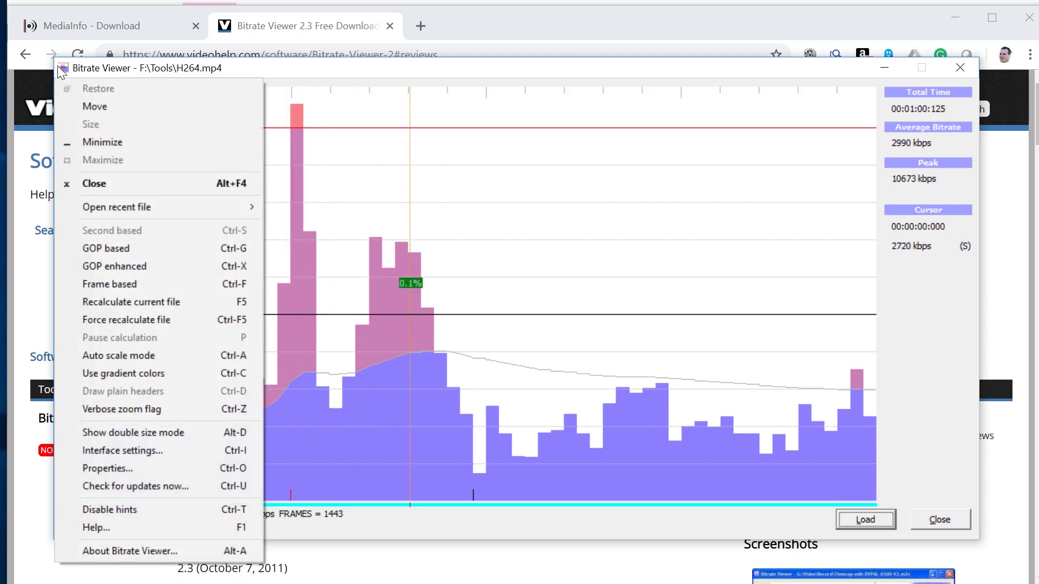
left_click(119, 248)
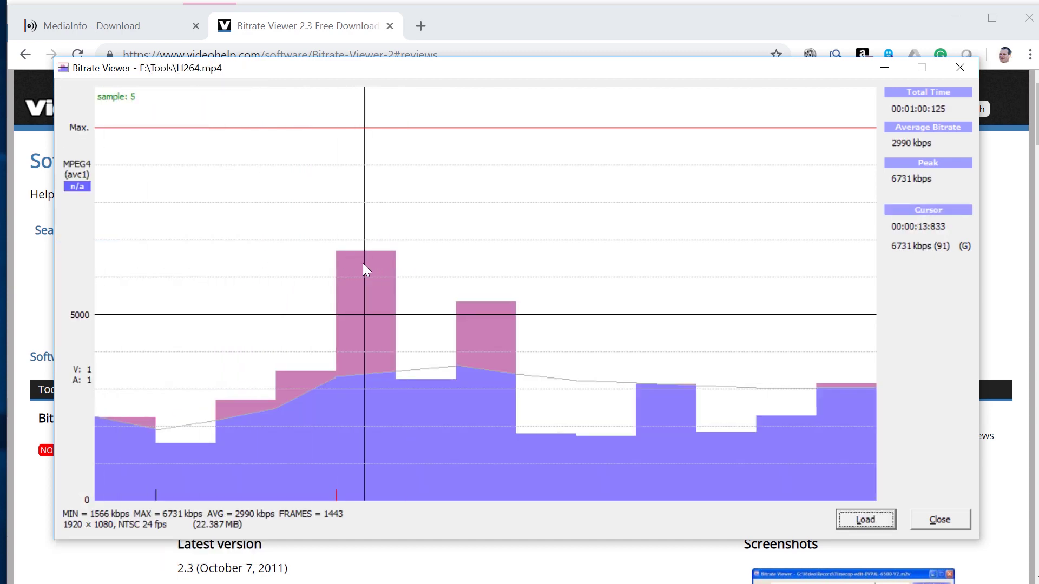
left_click(65, 67)
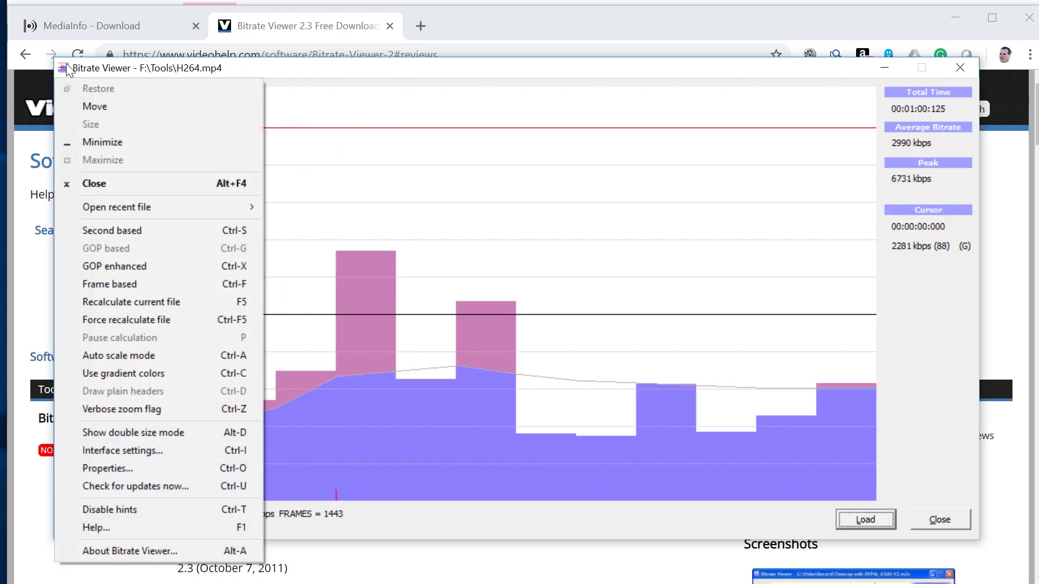
left_click(132, 284)
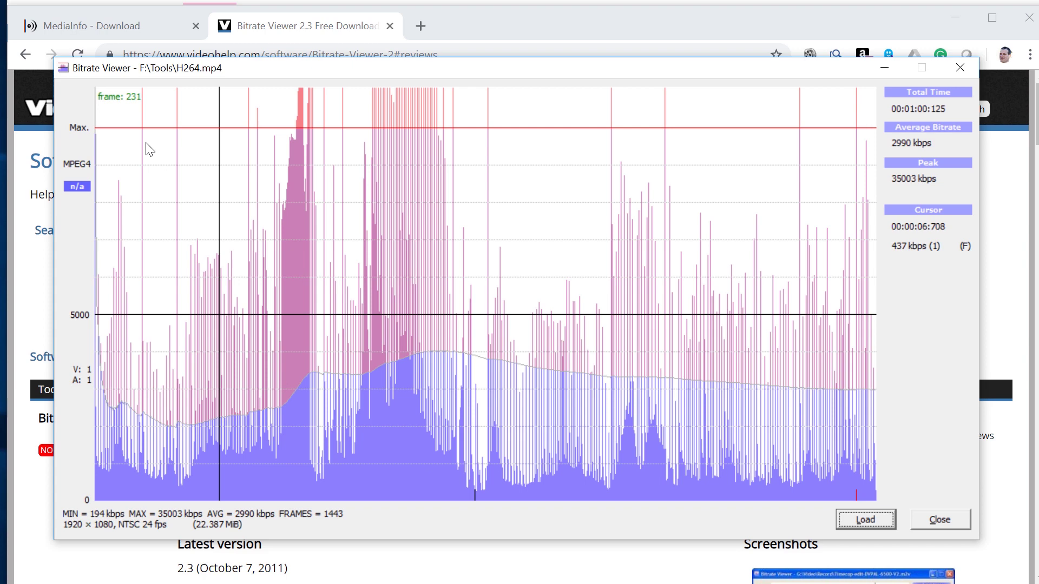
left_click(60, 70)
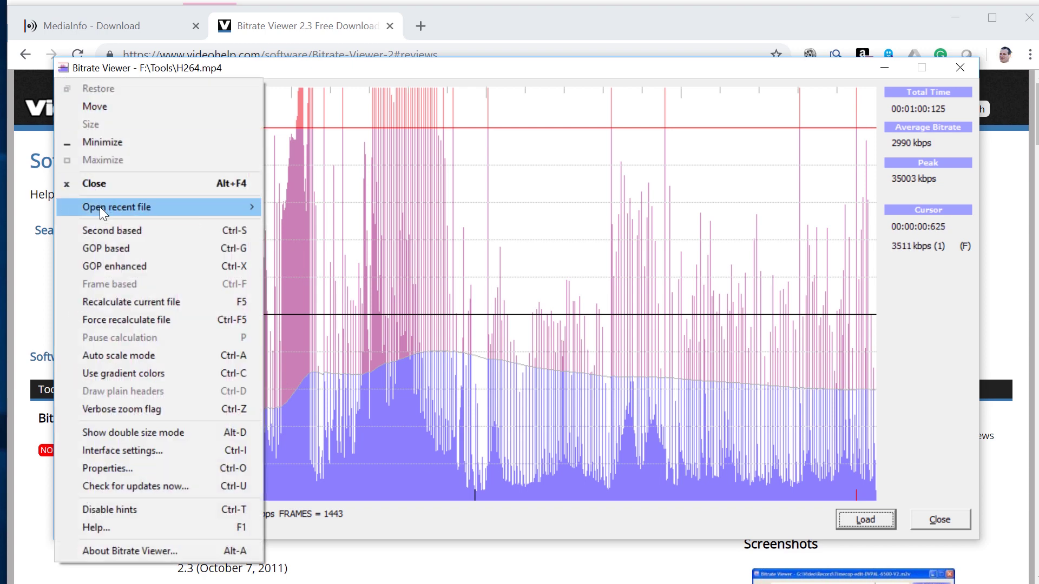
left_click(102, 230)
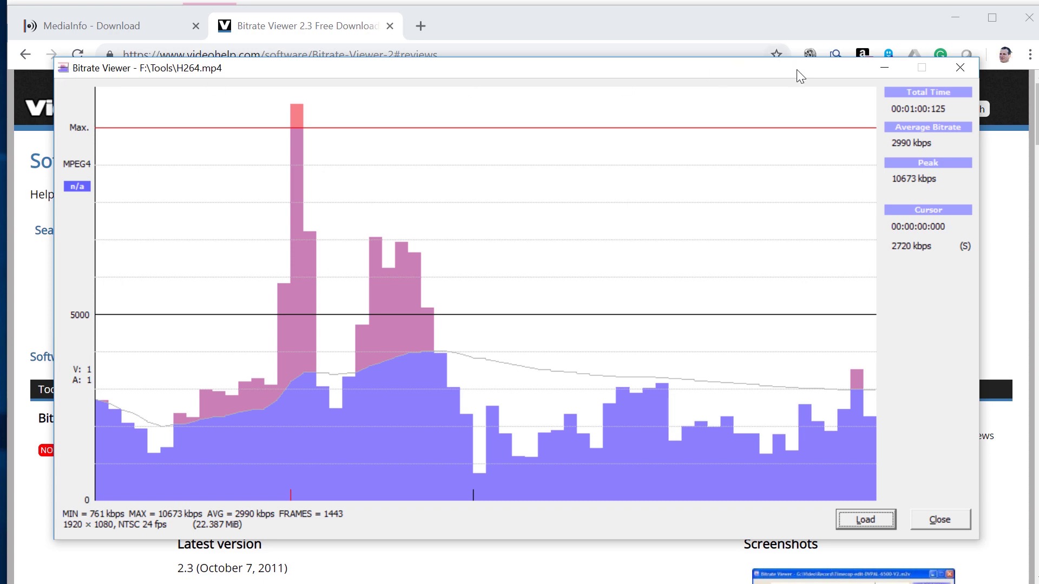
left_click(66, 68)
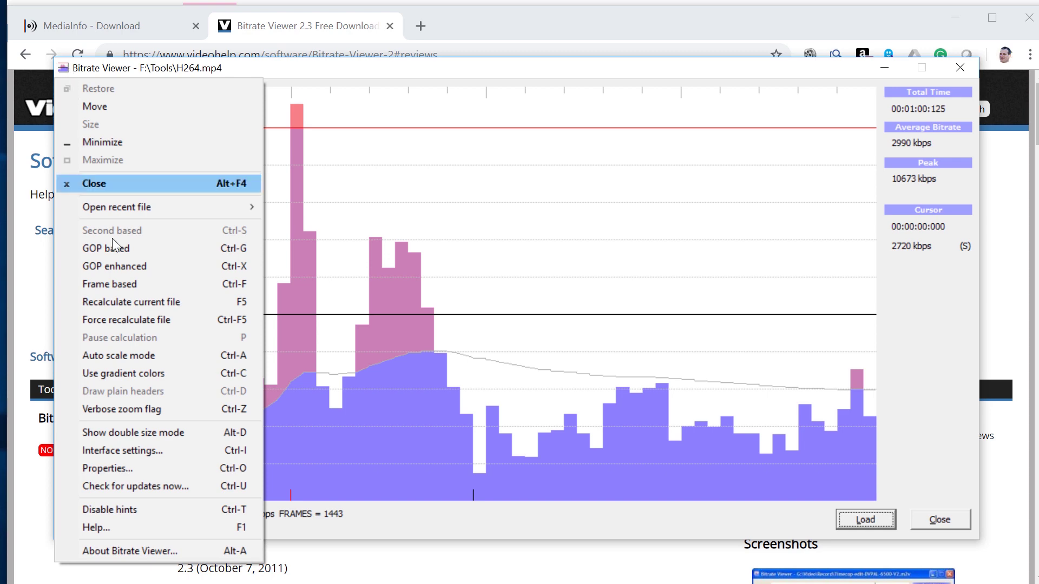
Try double-size mode, then set the empty viewer back to standard size.
left_click(175, 439)
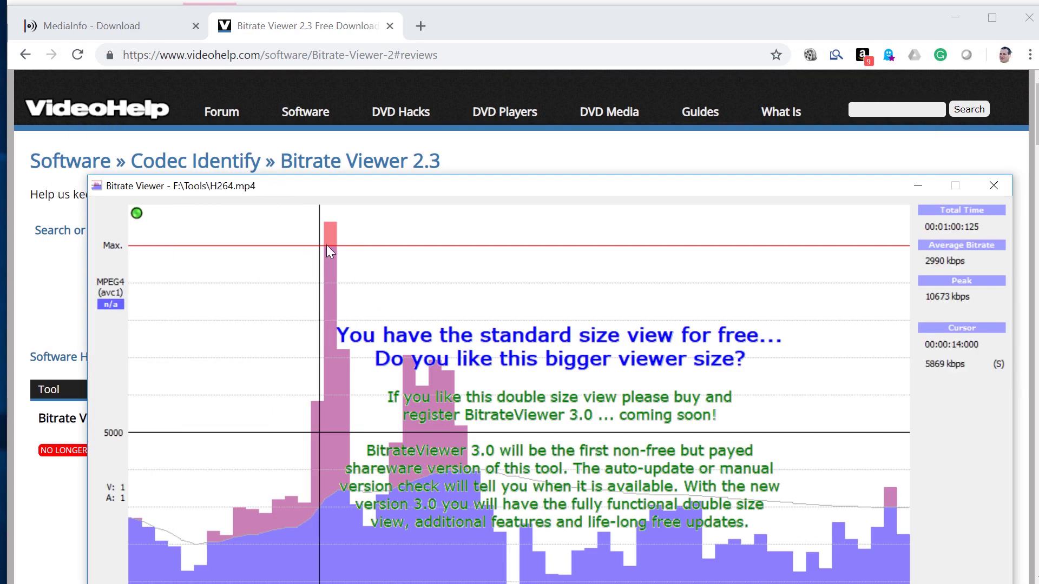
left_click_drag(333, 184, 290, 64)
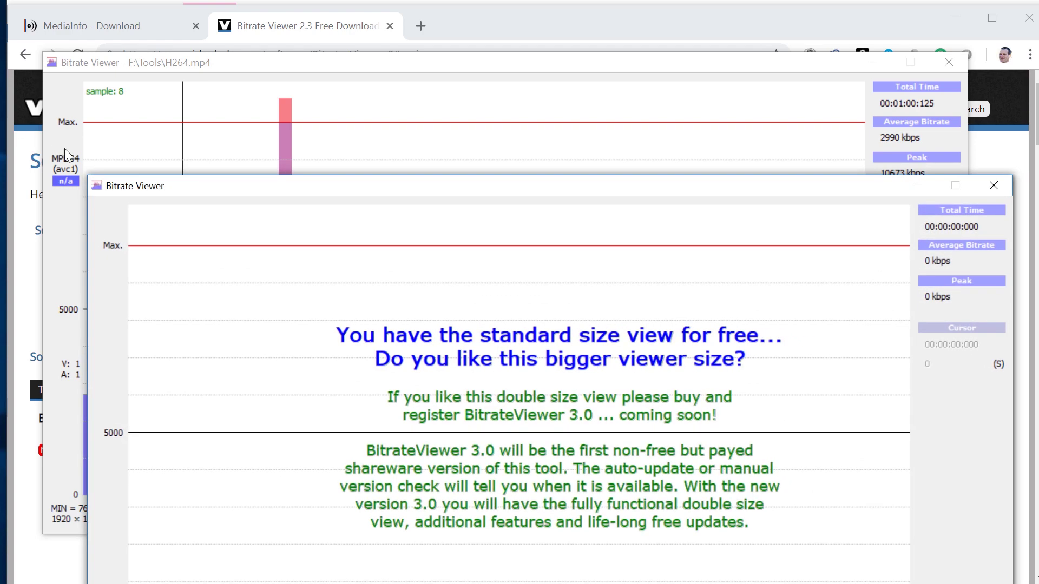
left_click(98, 186)
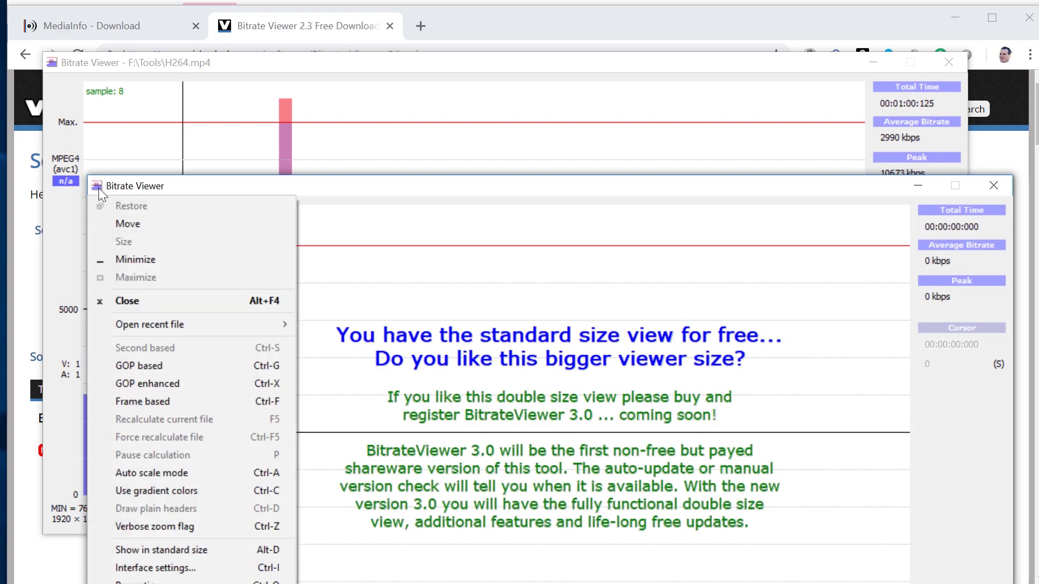
left_click(193, 550)
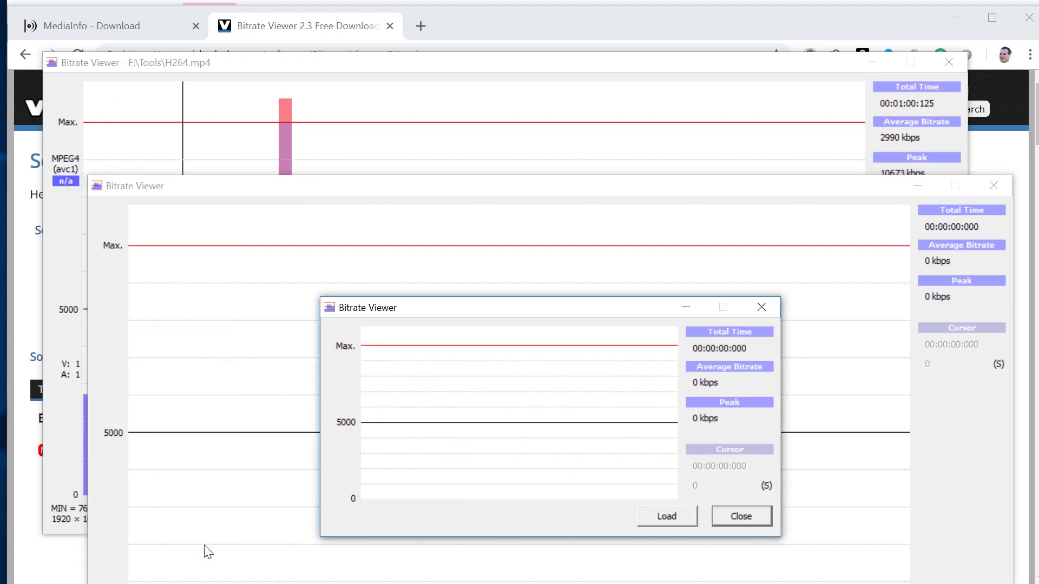
Nudge the H264.mp4 graph window up and bring the small empty viewer forward.
left_click(491, 64)
left_click_drag(492, 64, 492, 41)
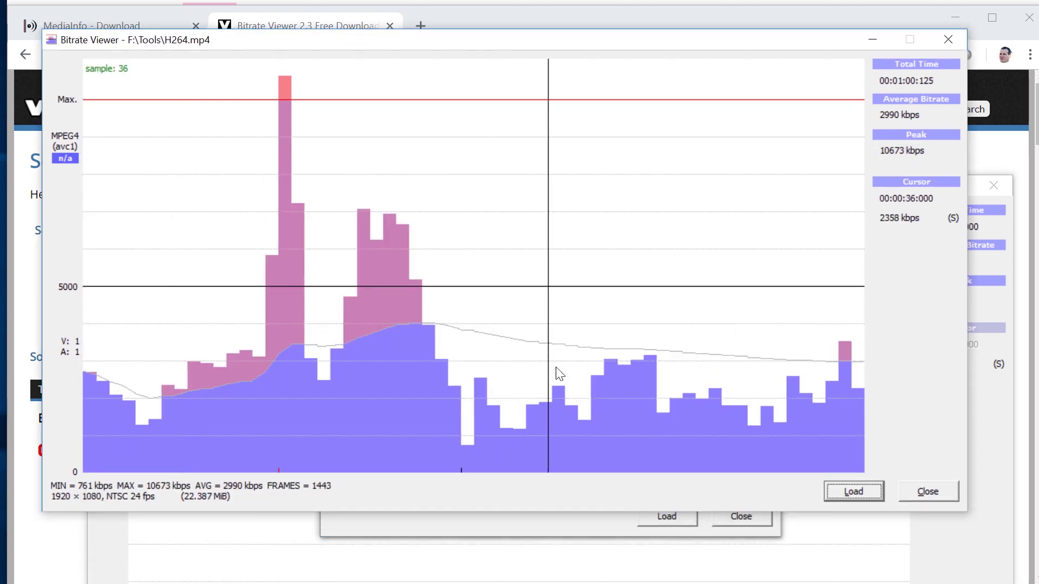
left_click(537, 524)
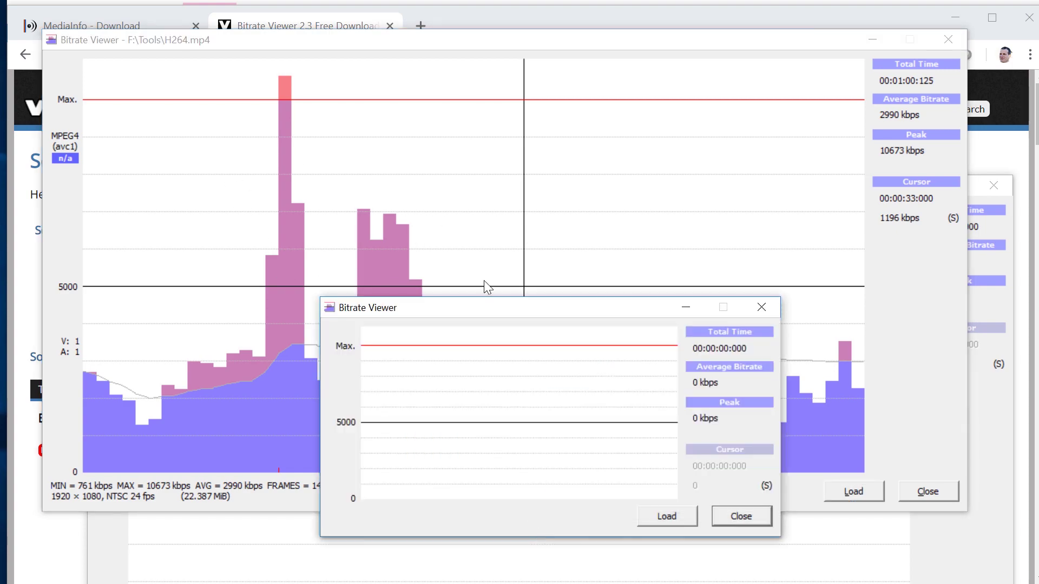
key("alt+Tab")
key("alt+Tab")
key("alt+Tab")
key("alt+Tab")
key("alt+Tab")
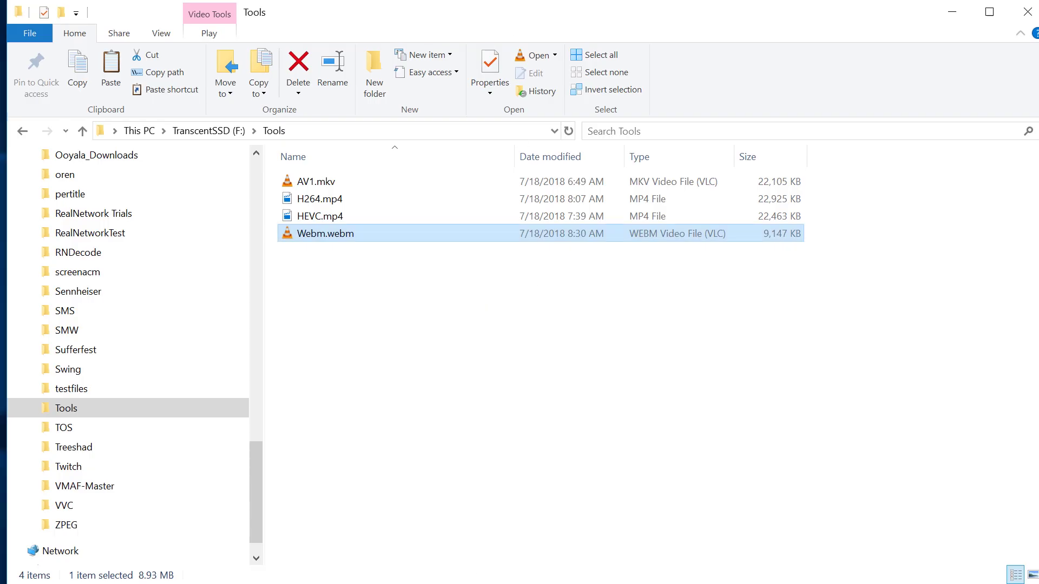
Drop H264.mp4 from Explorer into the empty Bitrate Viewer window and shift it up-left.
key("alt+Tab")
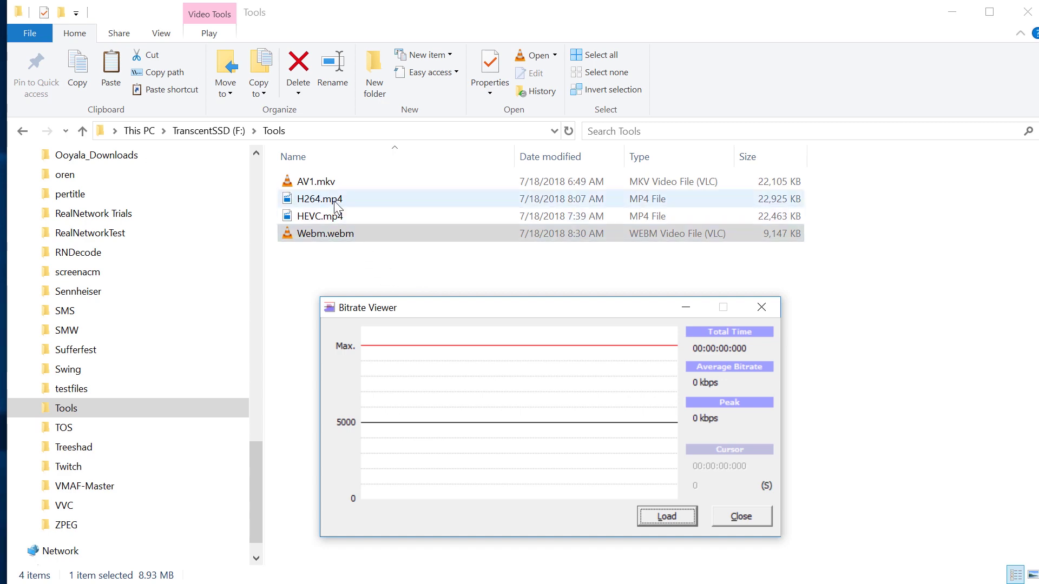
left_click_drag(333, 199, 463, 386)
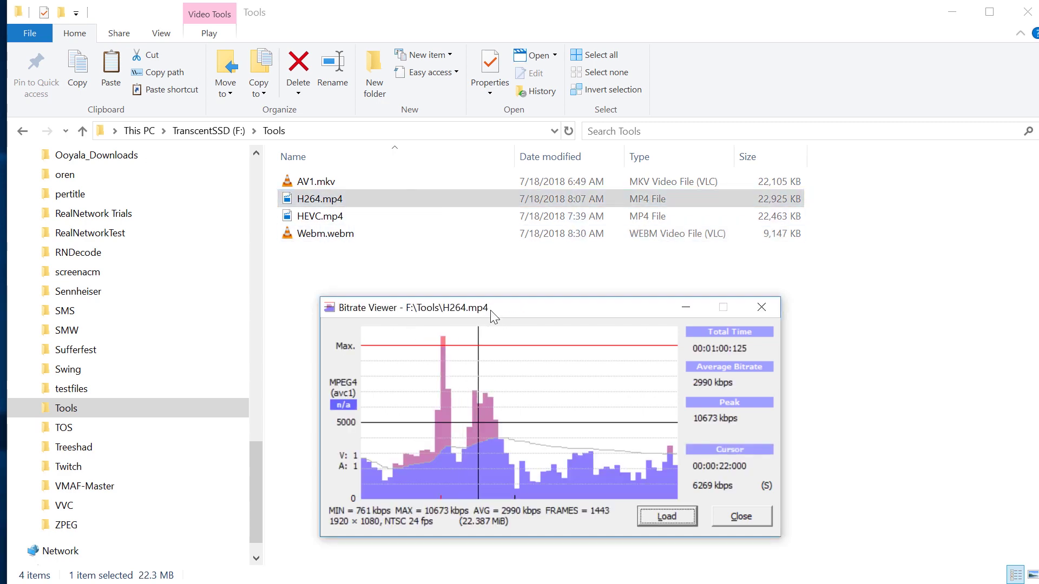
left_click_drag(491, 307, 475, 263)
Arrange the two H264.mp4 viewer windows, settling the small one at mid-screen.
key("alt+Tab")
key("alt+Tab")
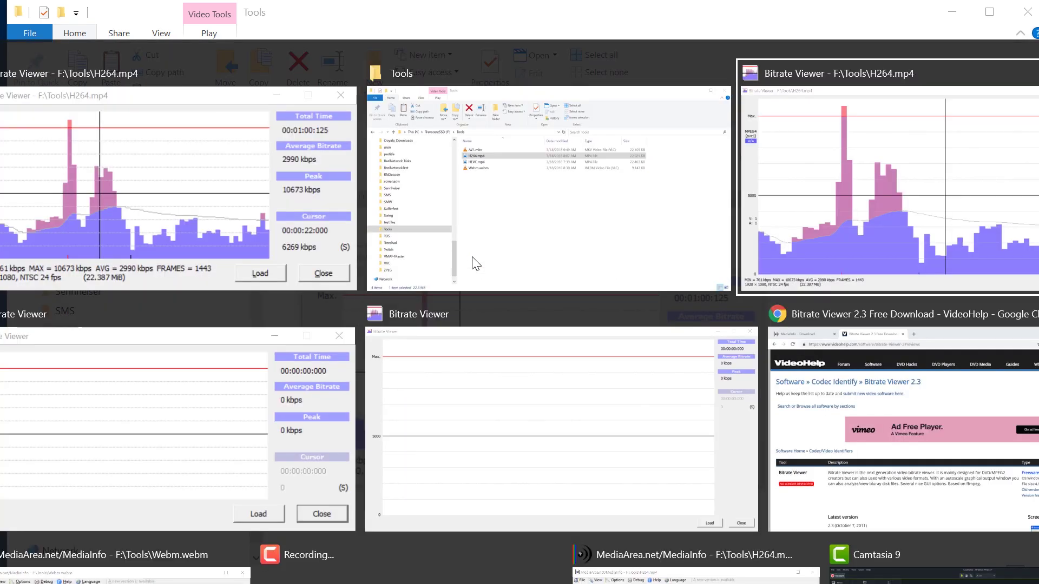
key("alt+Tab")
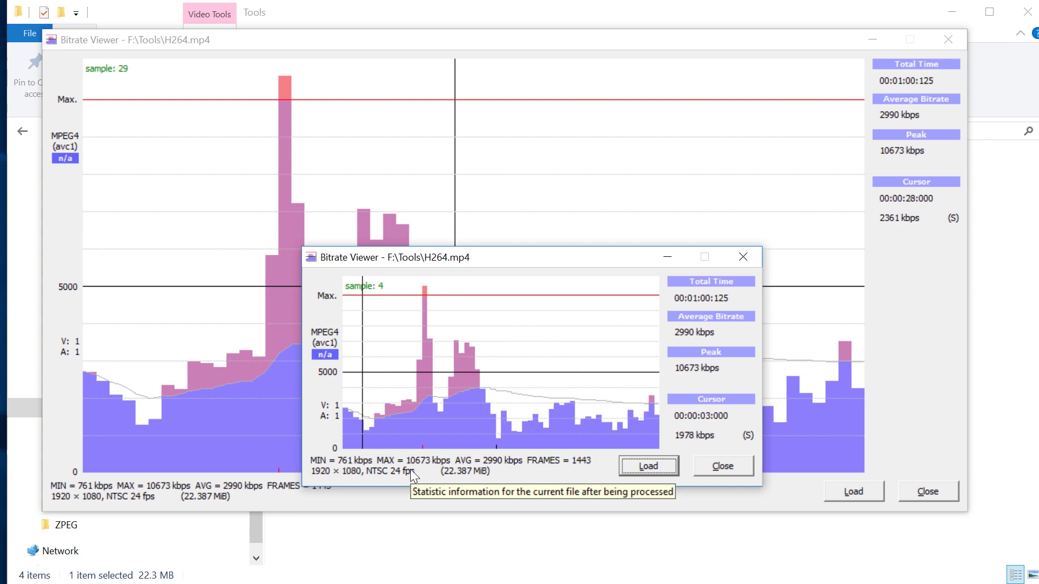
left_click_drag(510, 258, 504, 515)
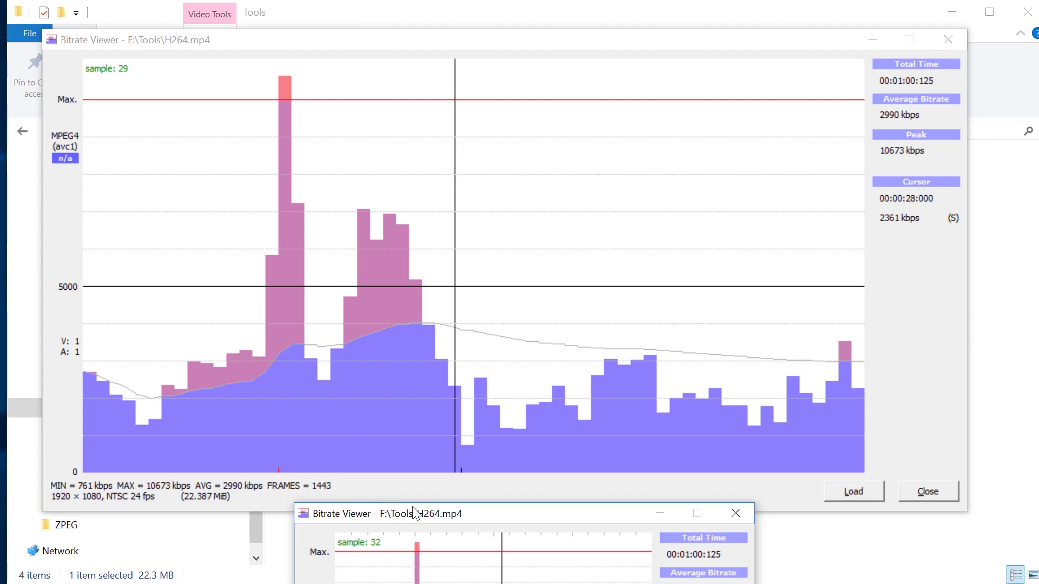
left_click_drag(365, 514, 353, 198)
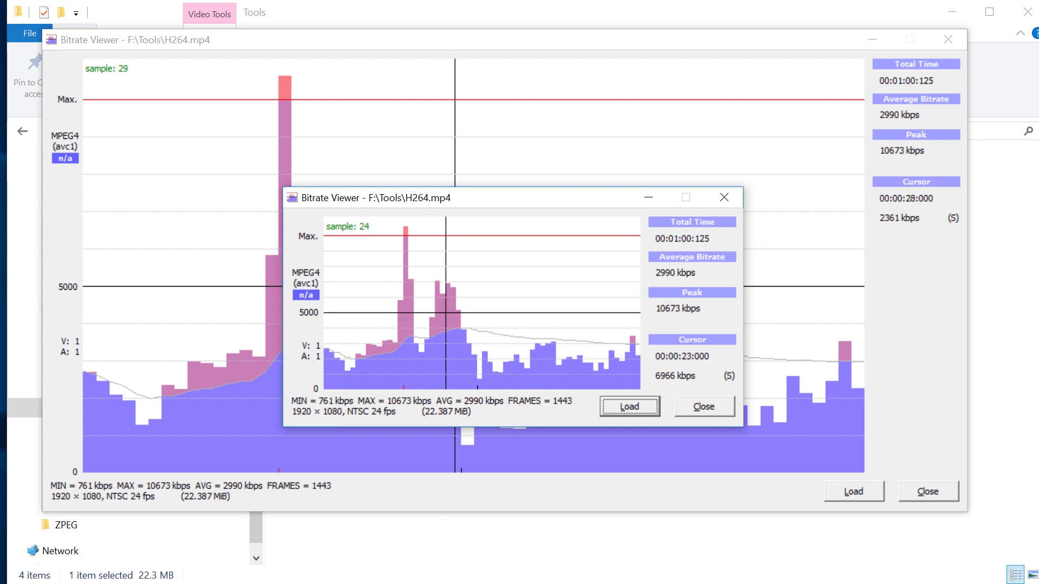
key("alt+Tab")
key("alt+Tab")
key("alt+Tab")
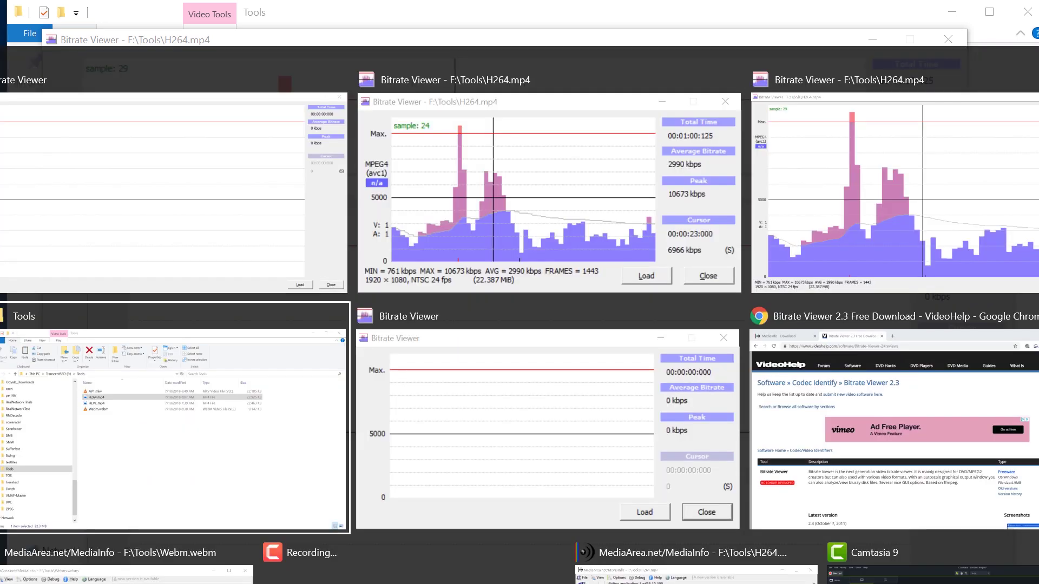
Move the empty Bitrate Viewer below the Tools folder and load H264.mp4 into it.
key("alt+Tab")
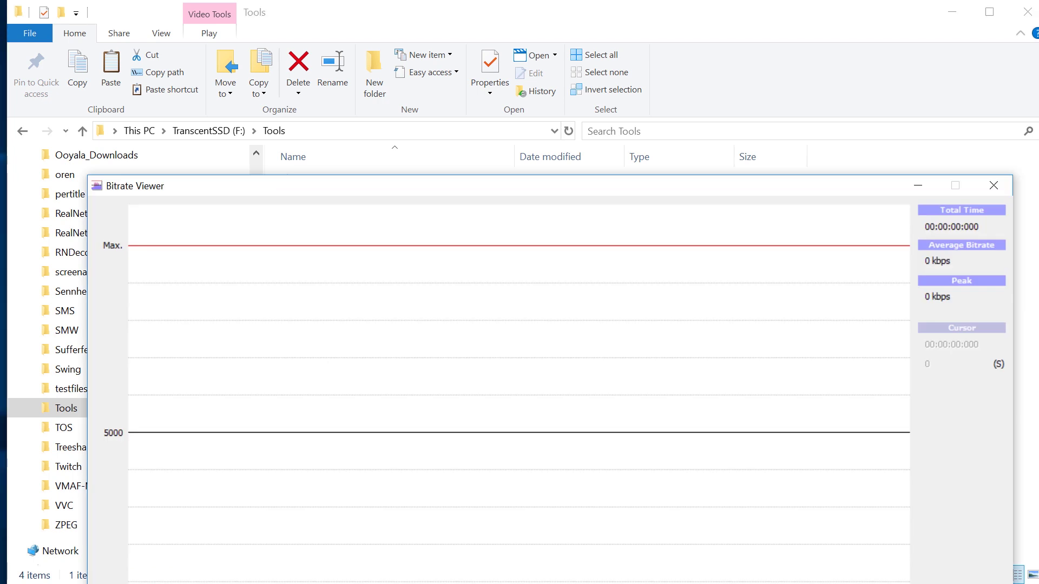
left_click_drag(307, 192, 318, 287)
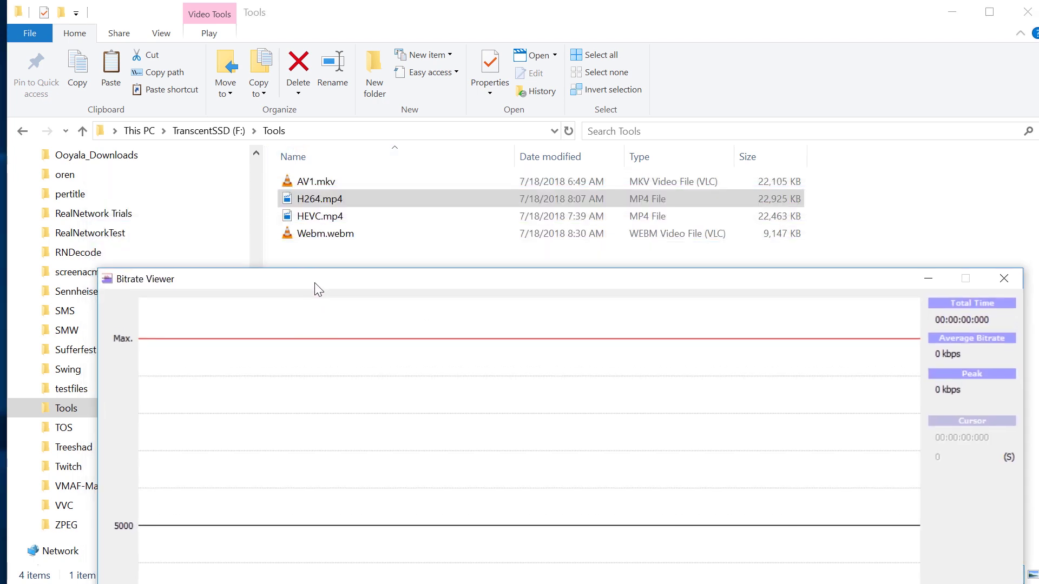
left_click(308, 201)
left_click_drag(308, 201, 427, 488)
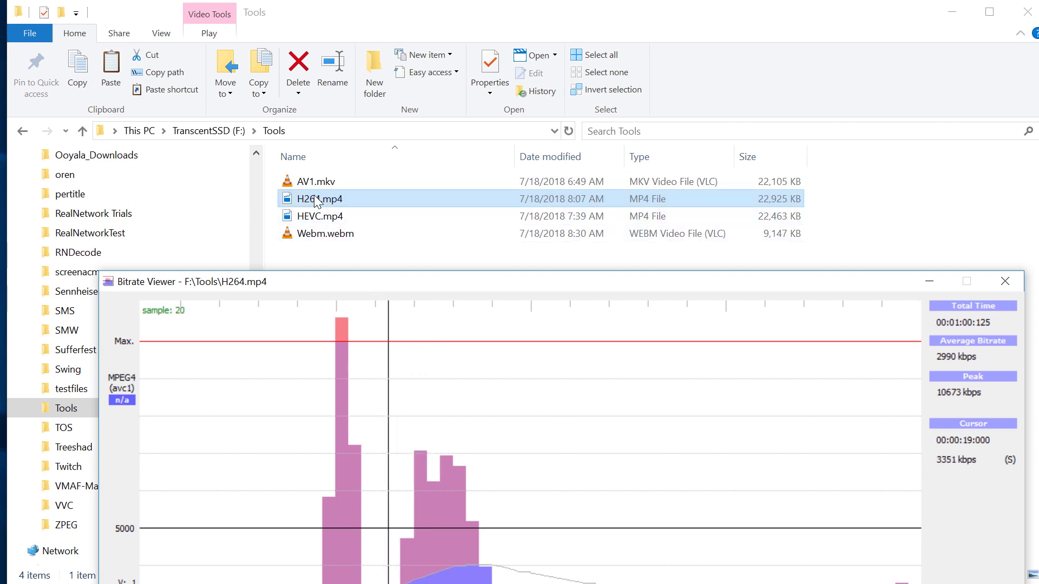
Try loading HEVC.mp4, AV1.mkv and Webm.webm, dismissing the codec and open-file error each raises.
left_click_drag(309, 216, 452, 497)
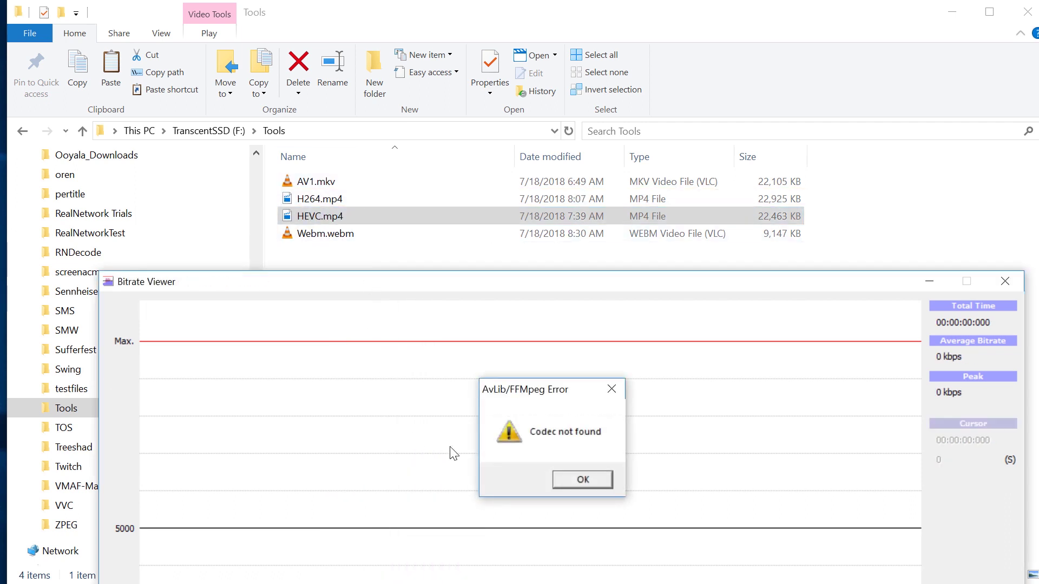
left_click(599, 486)
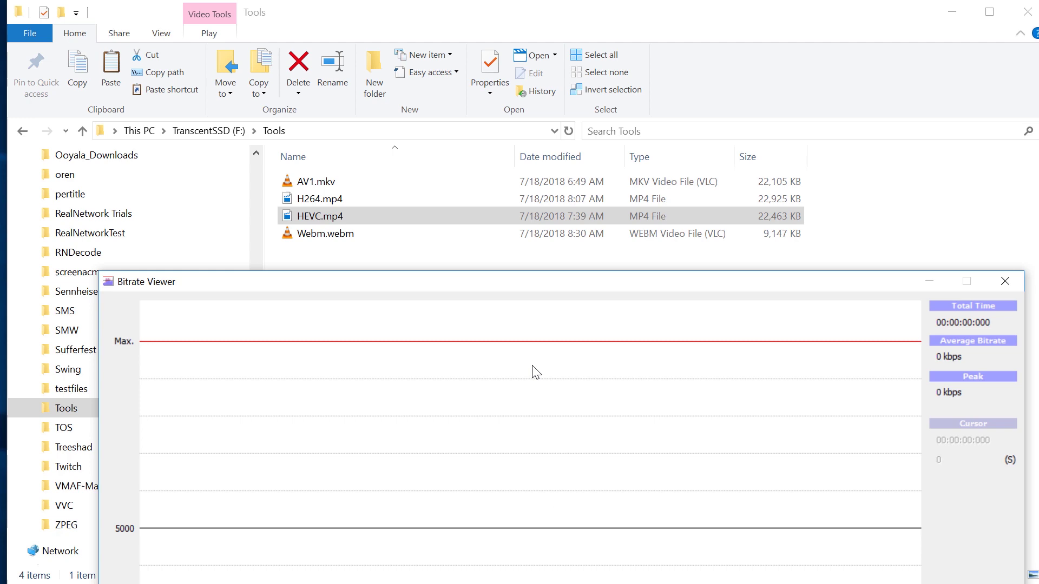
left_click_drag(321, 184, 489, 500)
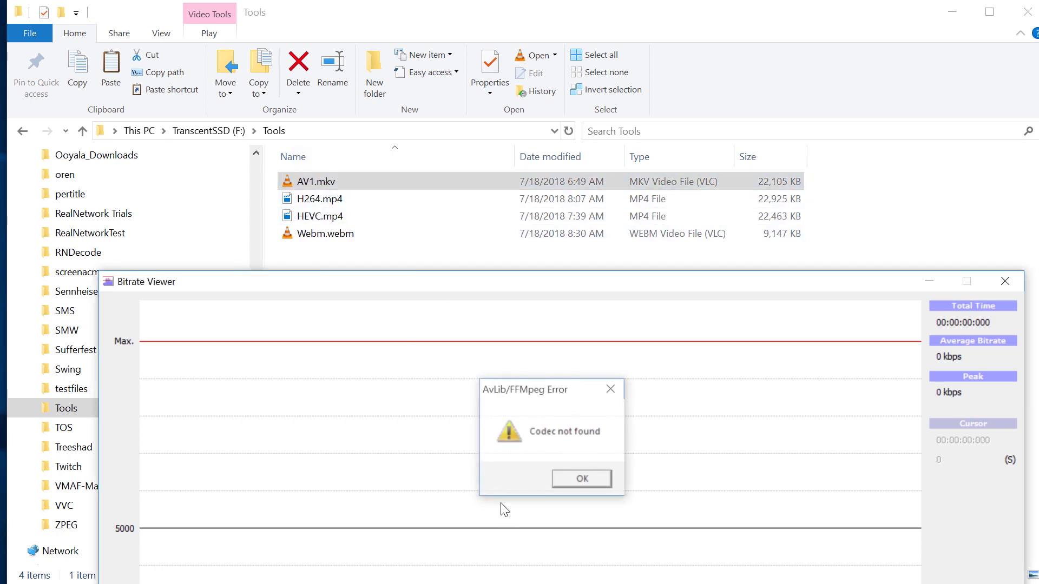
left_click(584, 482)
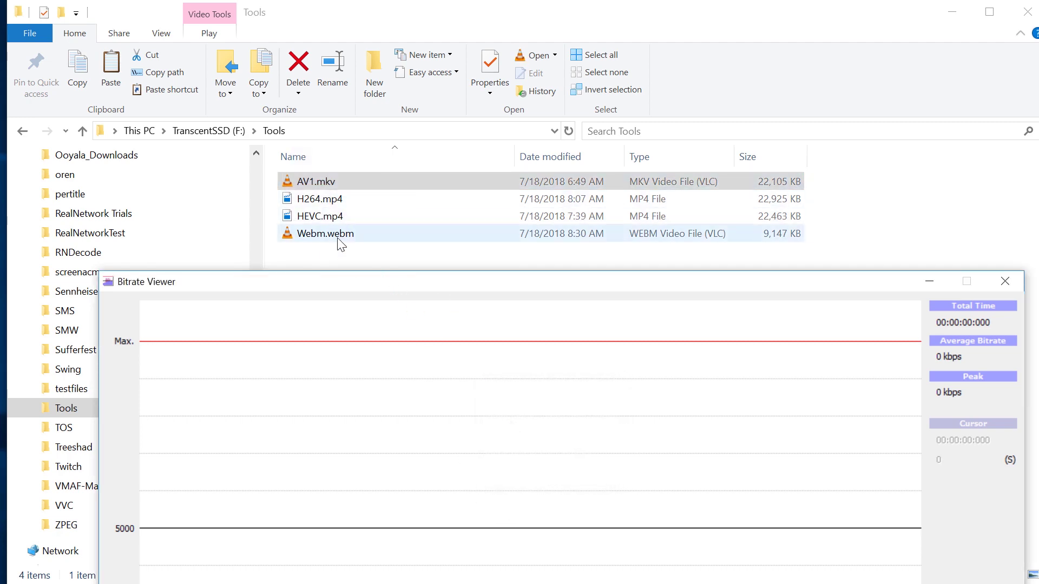
left_click_drag(336, 237, 519, 491)
left_click(583, 478)
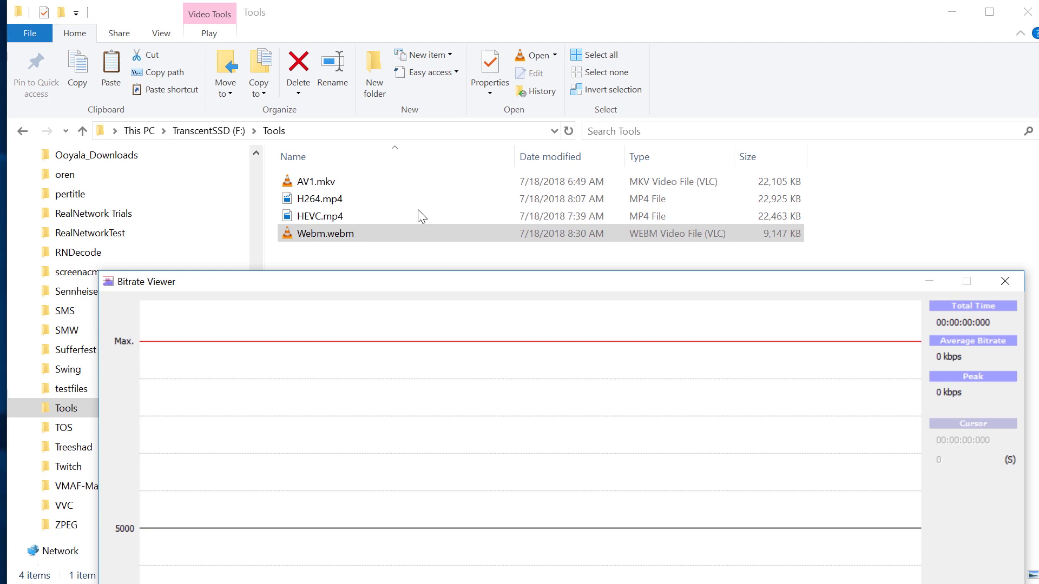
Reload H264.mp4 into the full graph view and read its bitrate at the 57-second mark.
mouse_move(321, 205)
left_mouse_down()
mouse_move(353, 271)
mouse_move(476, 346)
left_mouse_up()
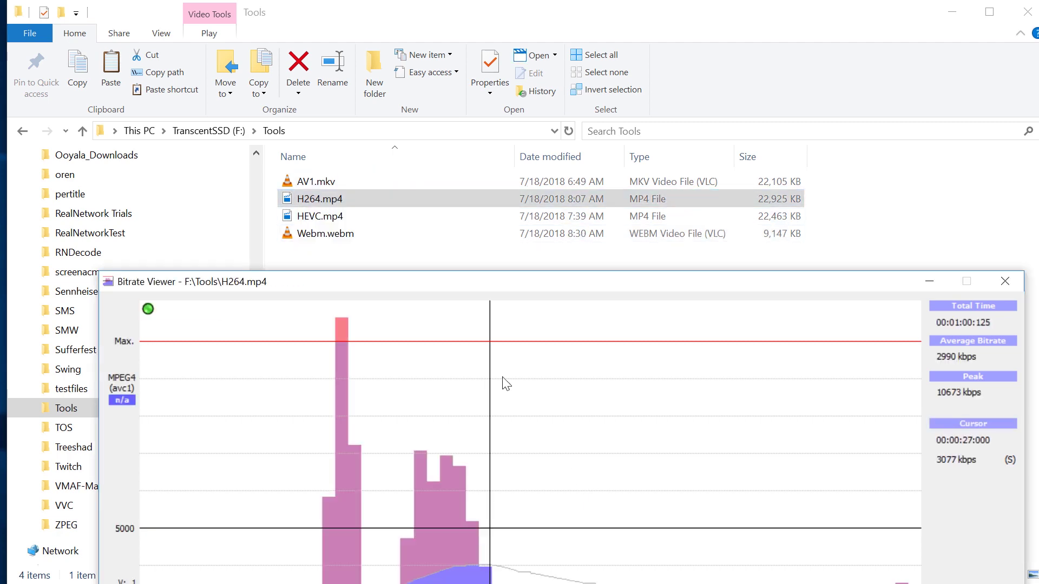
left_click_drag(512, 286, 473, 83)
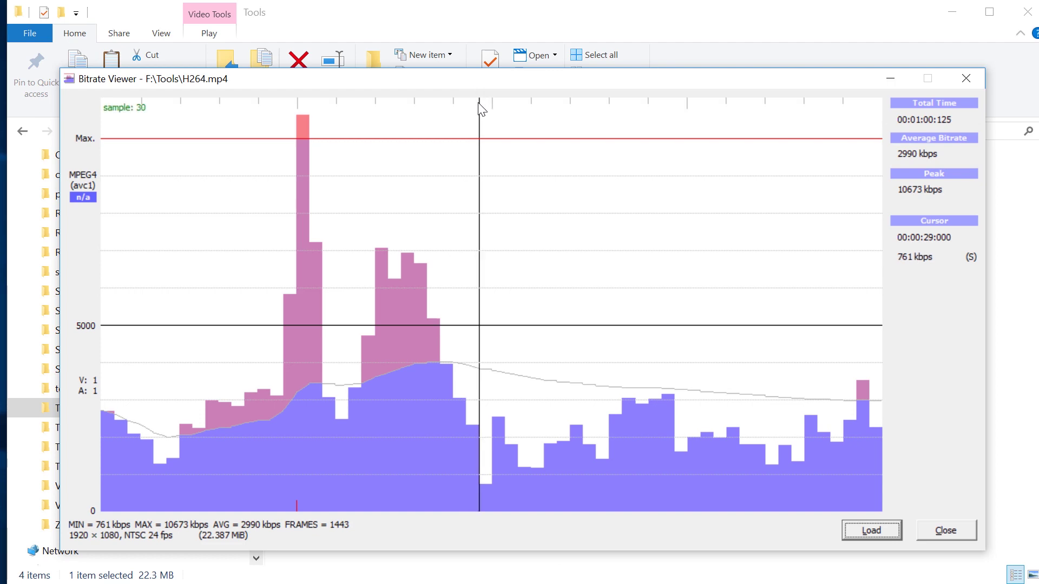
left_click(482, 123)
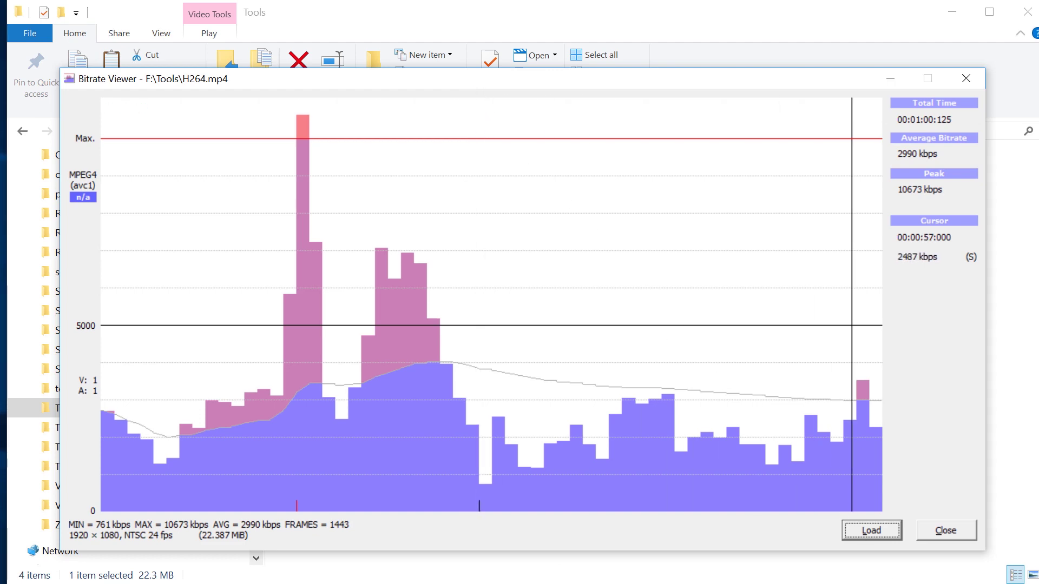